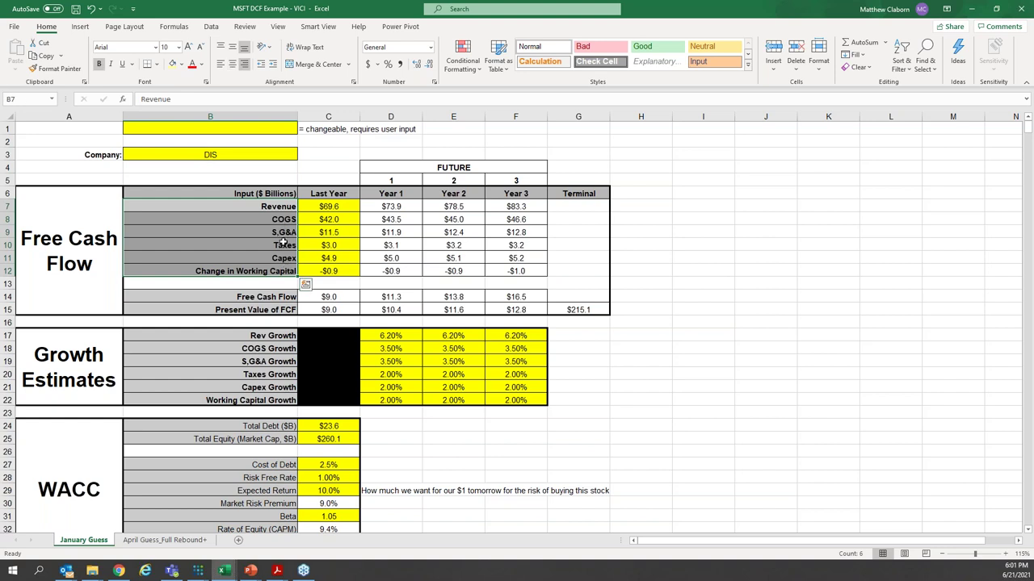
- Review the last-year inputs, the three-year revenue projection and the growth estimates block on the January Guess sheet
click(287, 257)
click(319, 274)
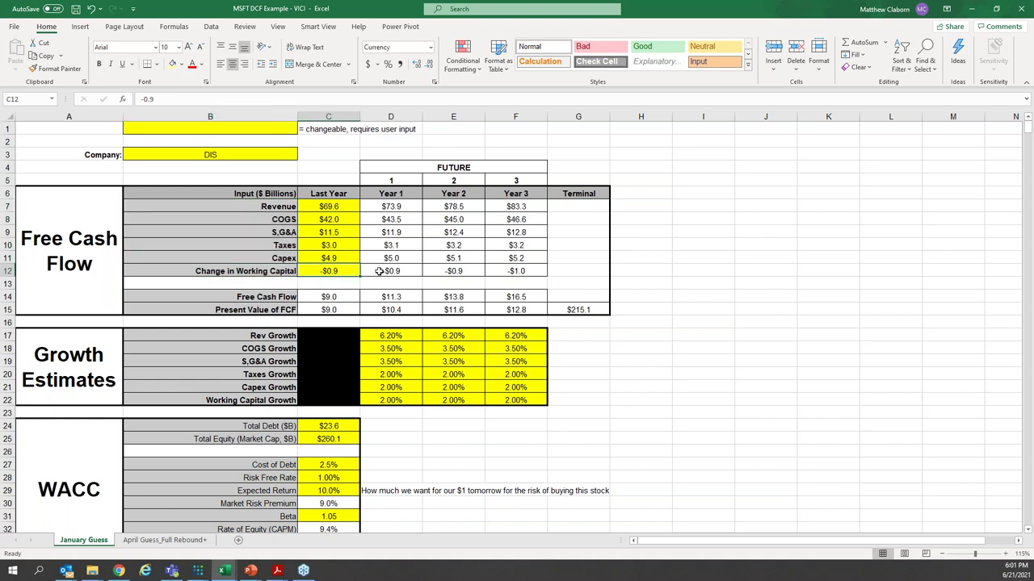
click(336, 208)
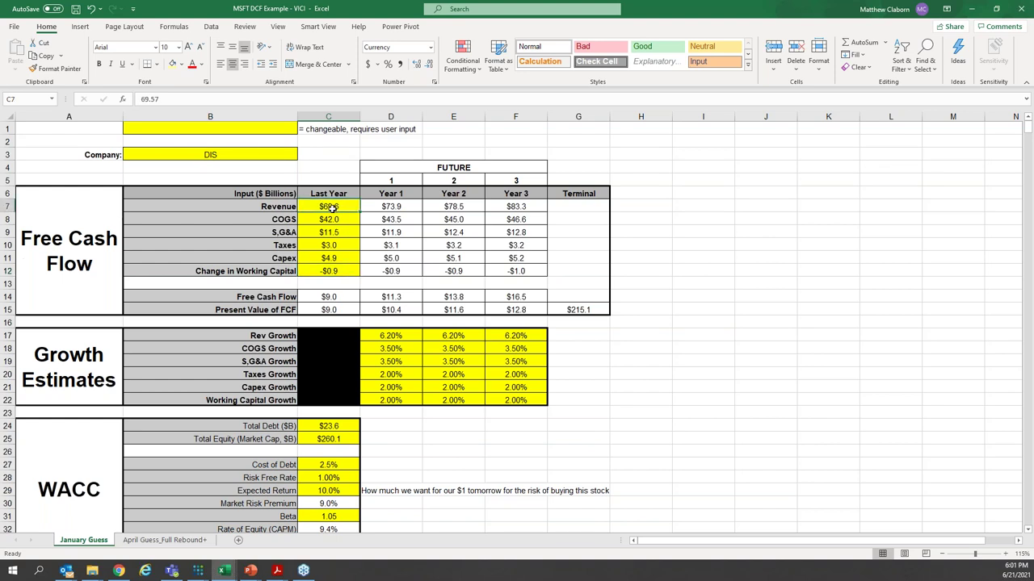
drag(391, 208, 498, 209)
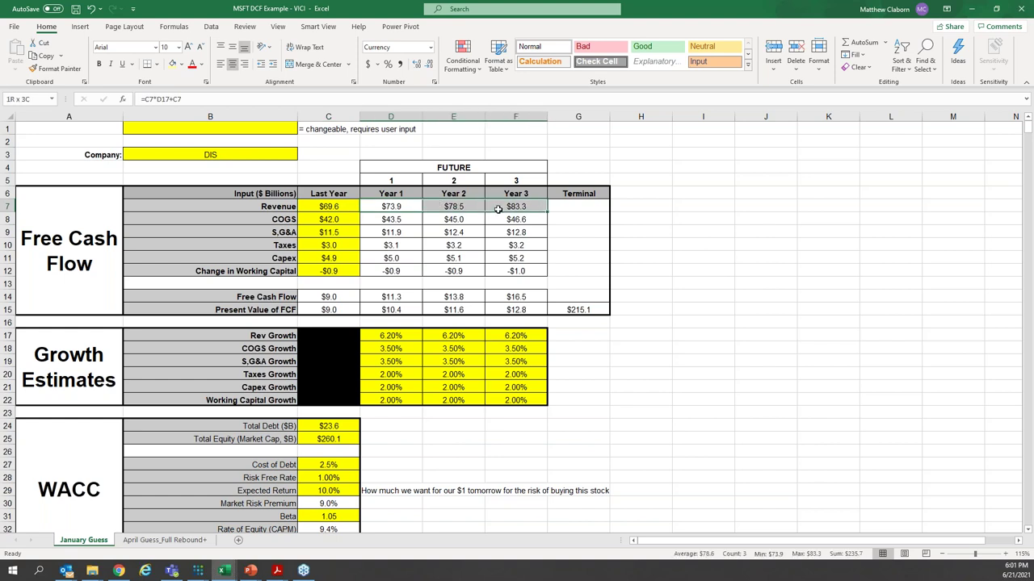
click(386, 337)
drag(392, 347, 517, 401)
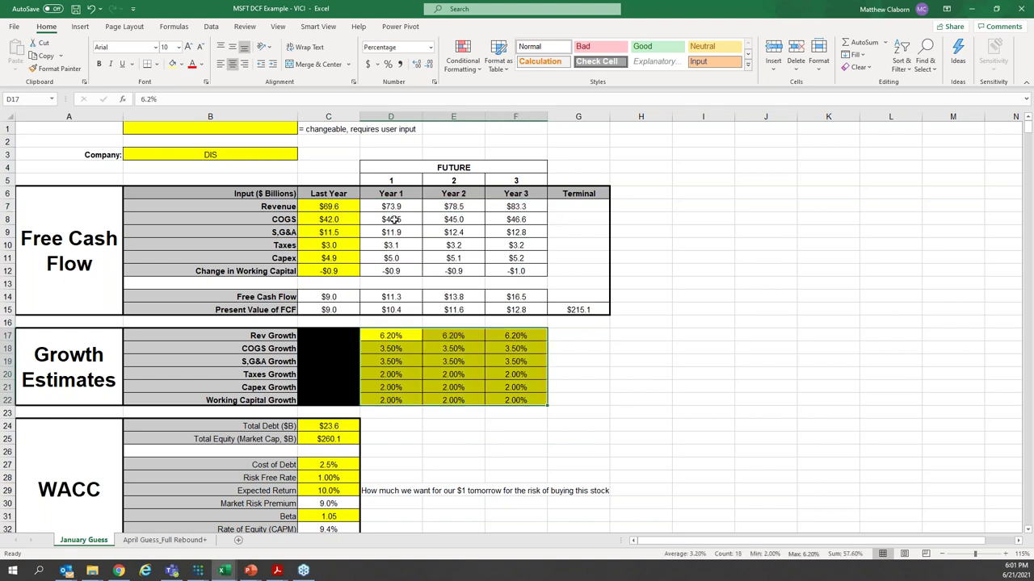
- Inspect the Year 1 revenue growth rate and trace the cells used by the Year 1 revenue formula
double_click(403, 333)
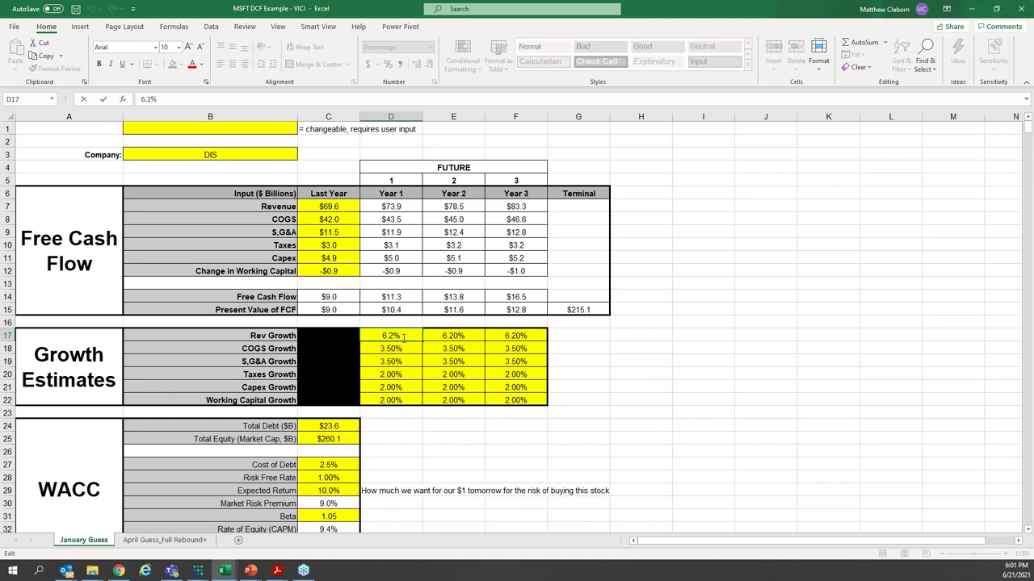
click(400, 206)
double_click(400, 207)
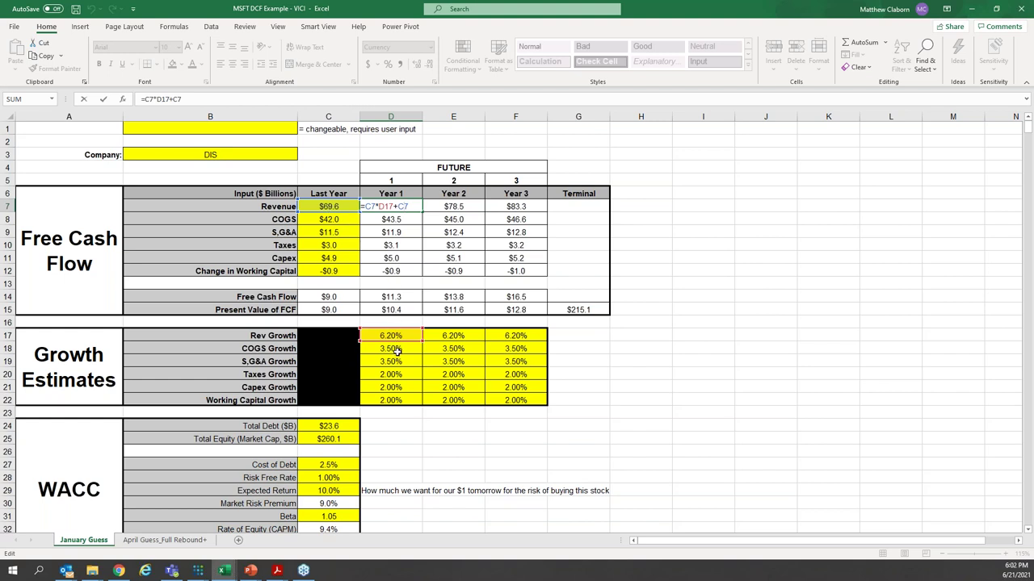
key(ctrl+Return)
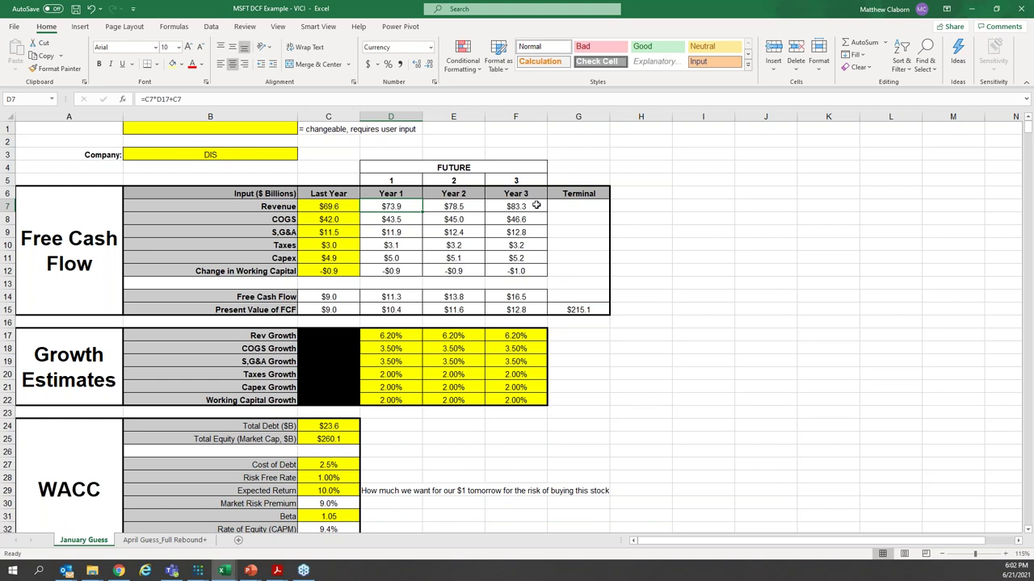
- Examine the Free Cash Flow row and trace the cells used by its Year 3 formula
drag(323, 296, 505, 297)
double_click(505, 297)
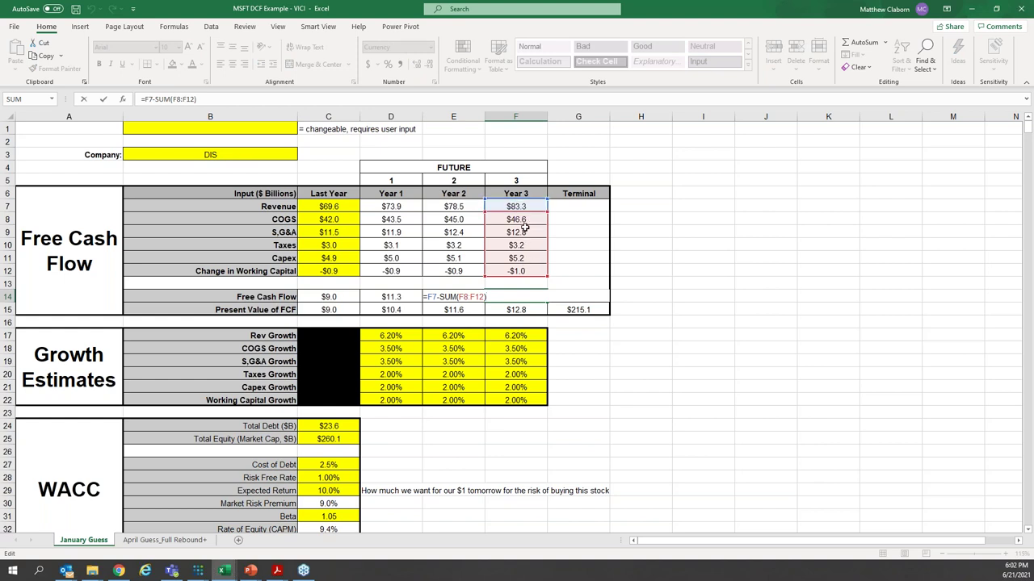
key(Escape)
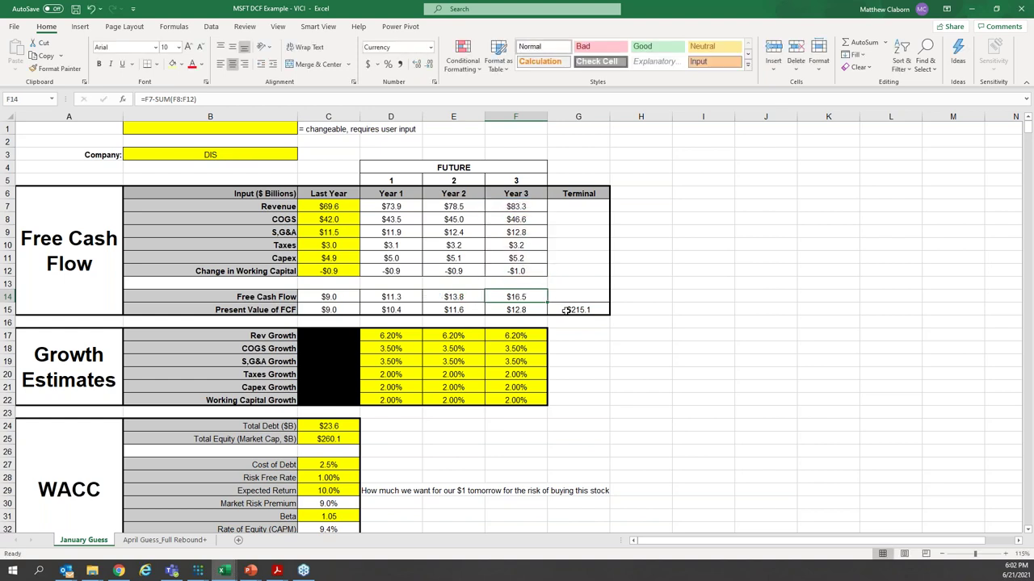
- Inspect the terminal present value formula and the cells it references
click(567, 310)
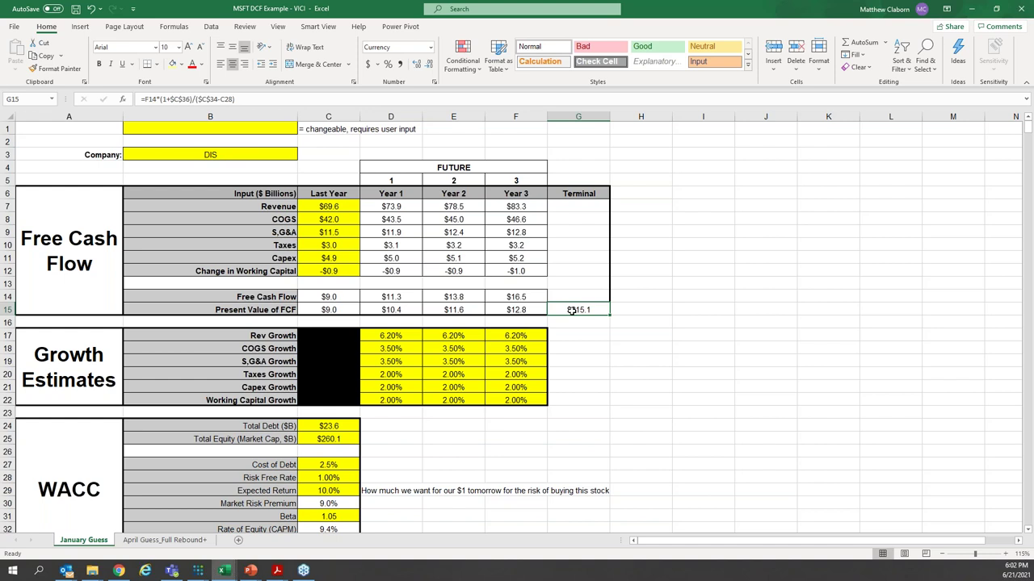
double_click(571, 310)
key(Escape)
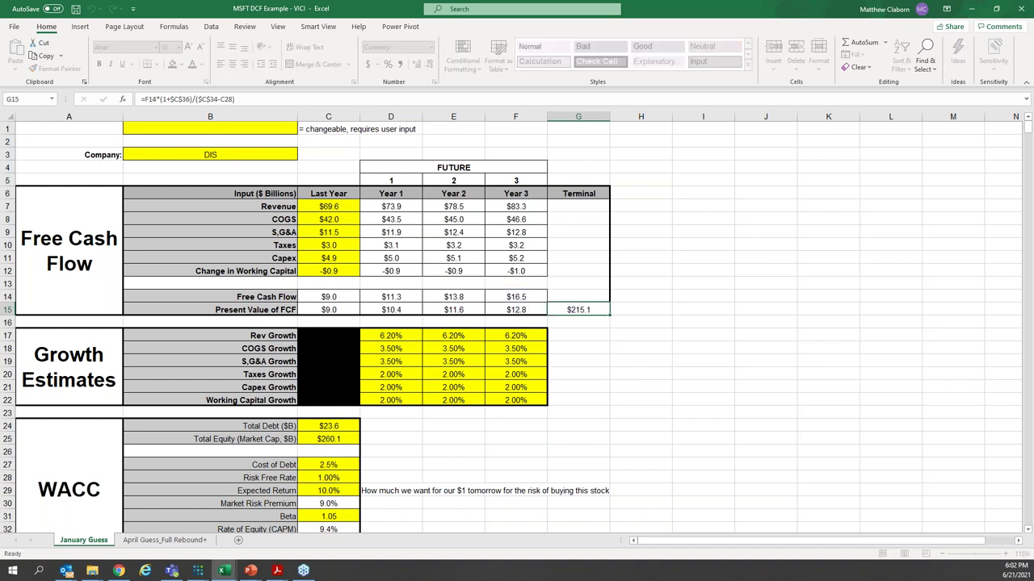
double_click(579, 310)
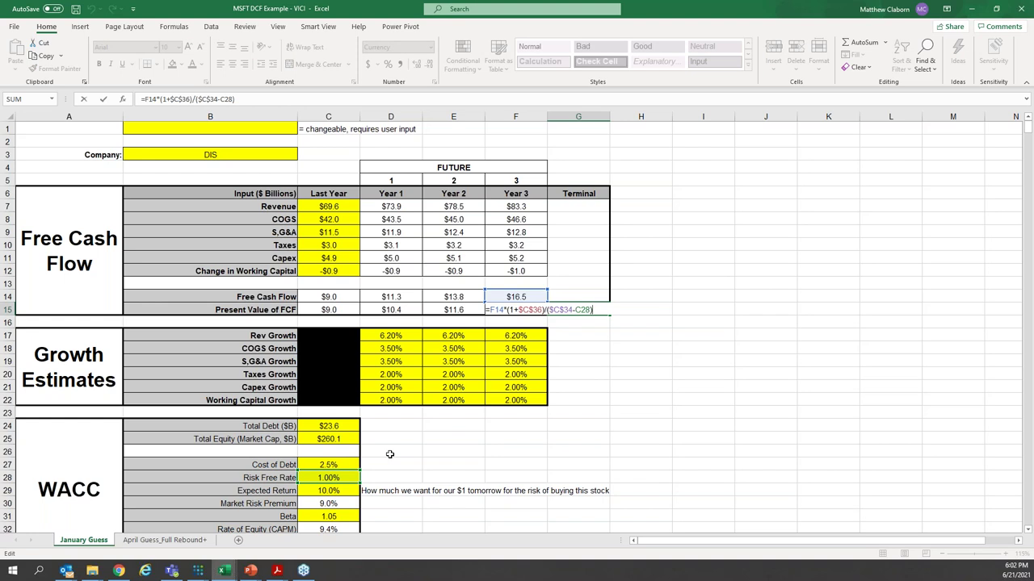
key(ctrl+Return)
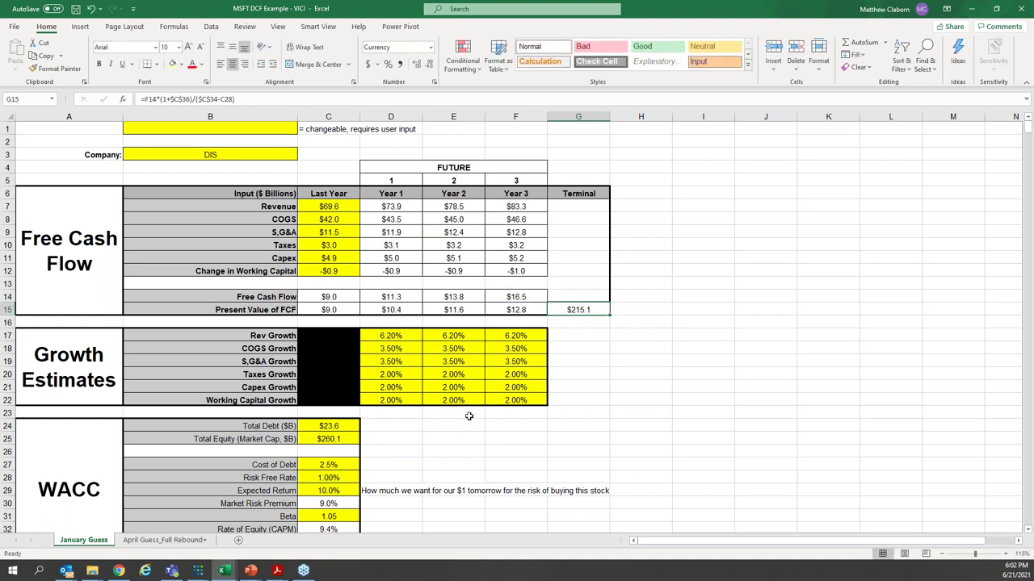
- Review the WACC inputs: total debt, total equity, cost of debt, risk free rate and beta
scroll(467, 412, down, 1)
click(327, 388)
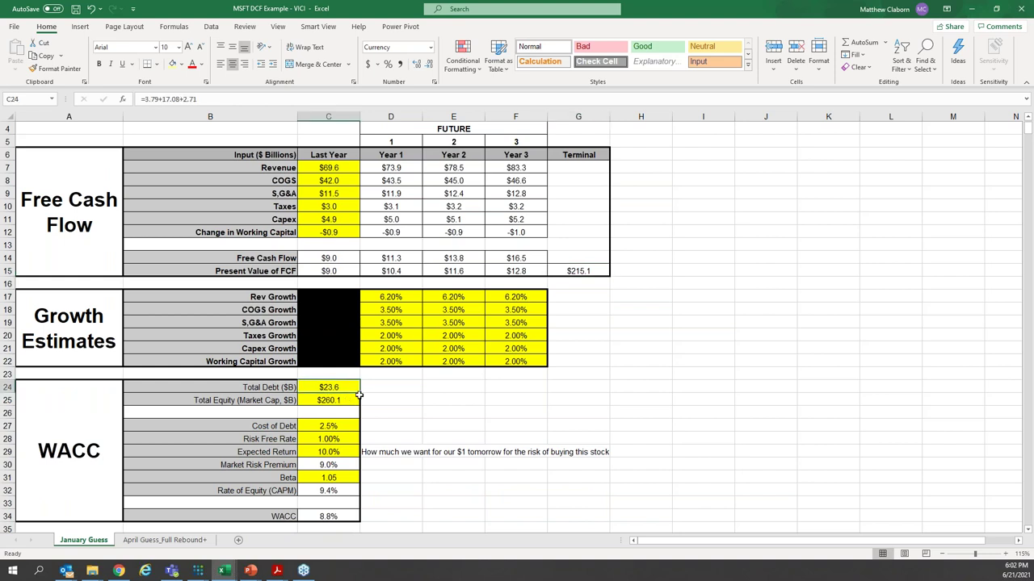
click(330, 398)
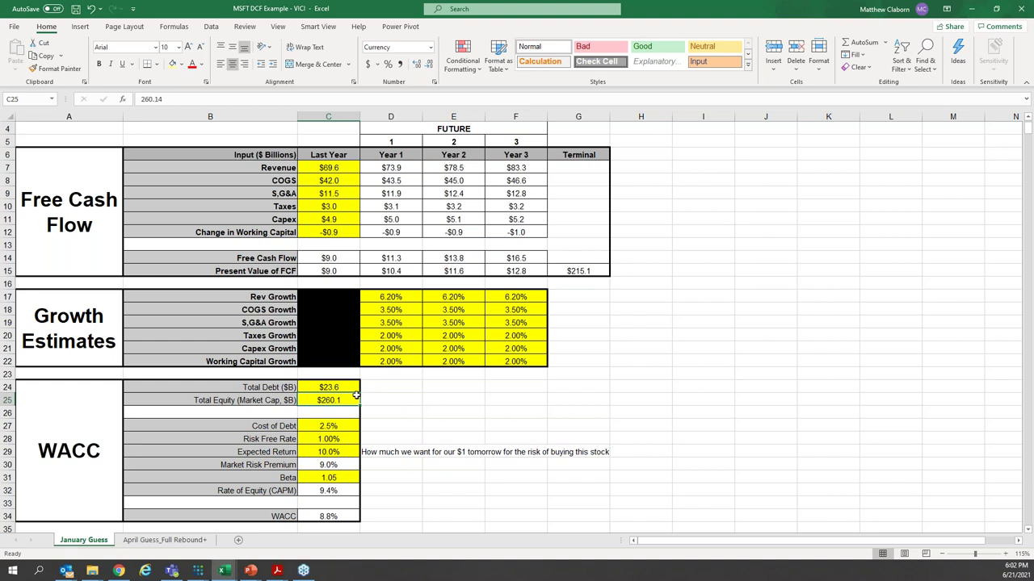
scroll(353, 400, down, 1)
click(330, 388)
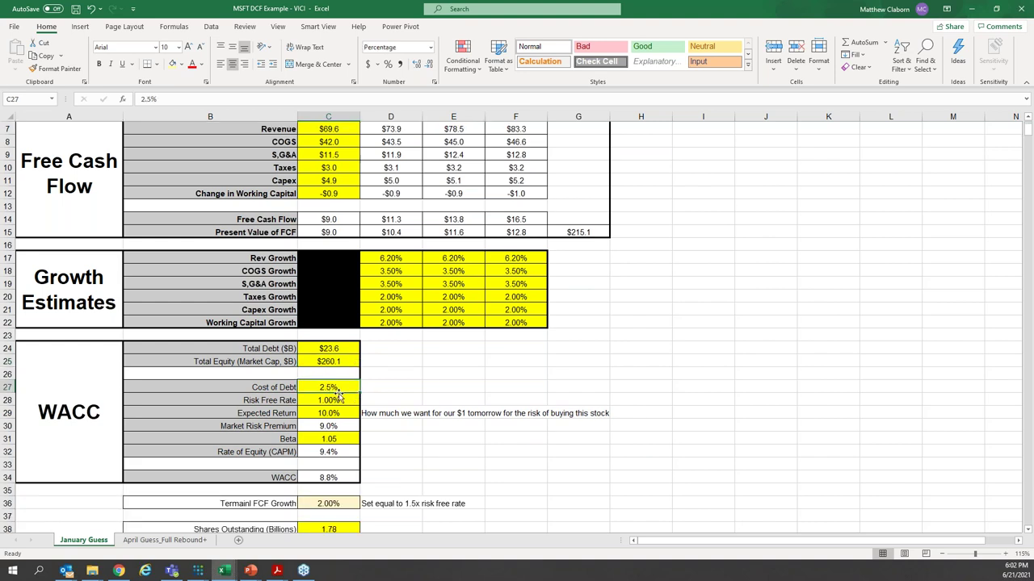
click(325, 402)
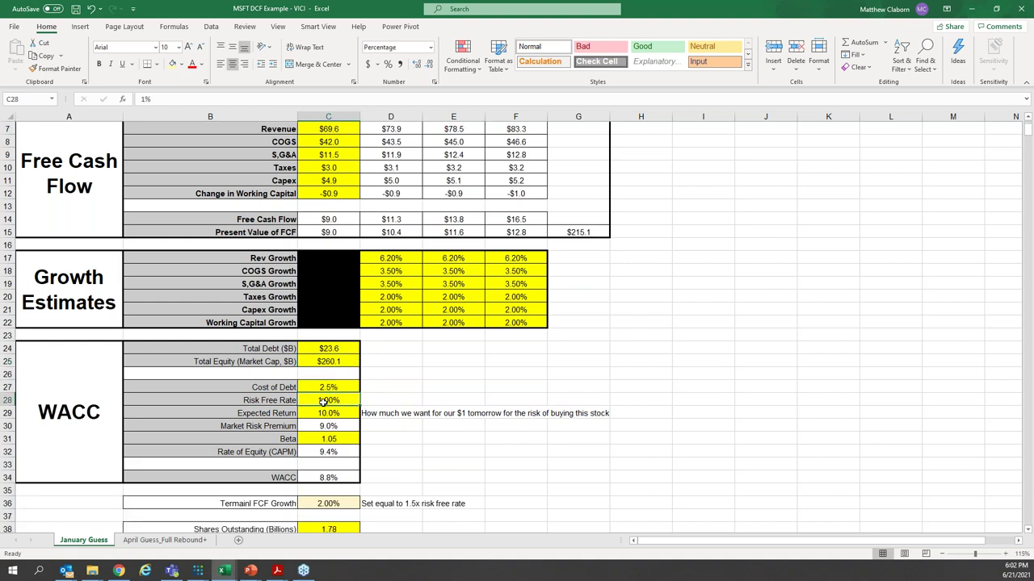
click(338, 436)
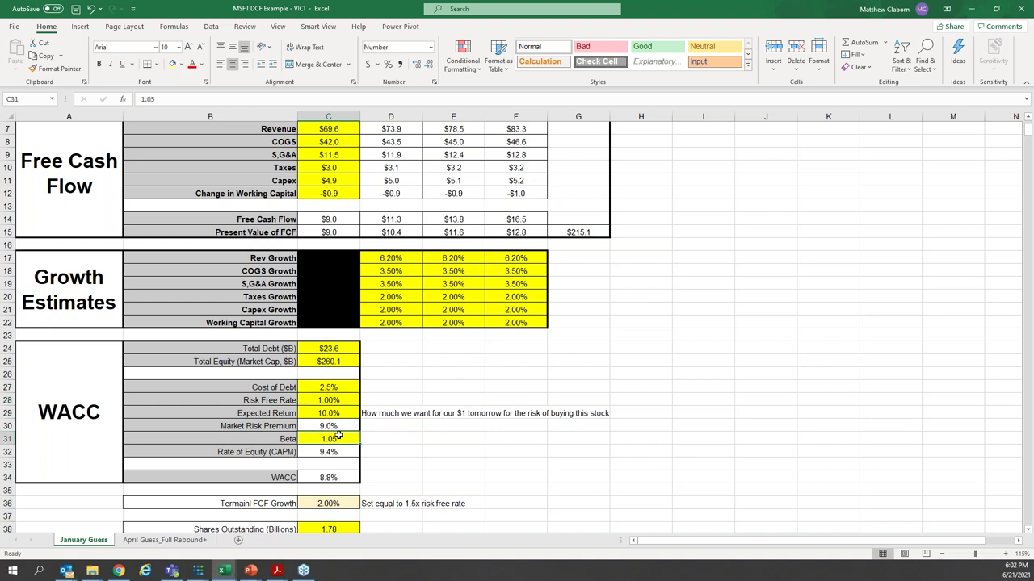
- Examine the terminal FCF growth rate, the per share discounted value and the current DIS price
scroll(328, 426, down, 2)
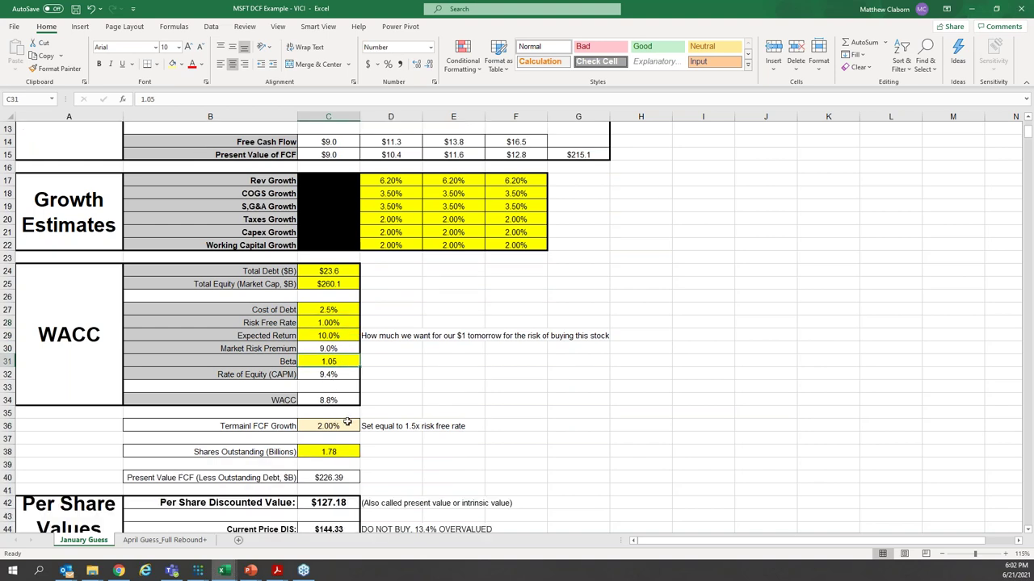
click(327, 423)
scroll(345, 402, down, 1)
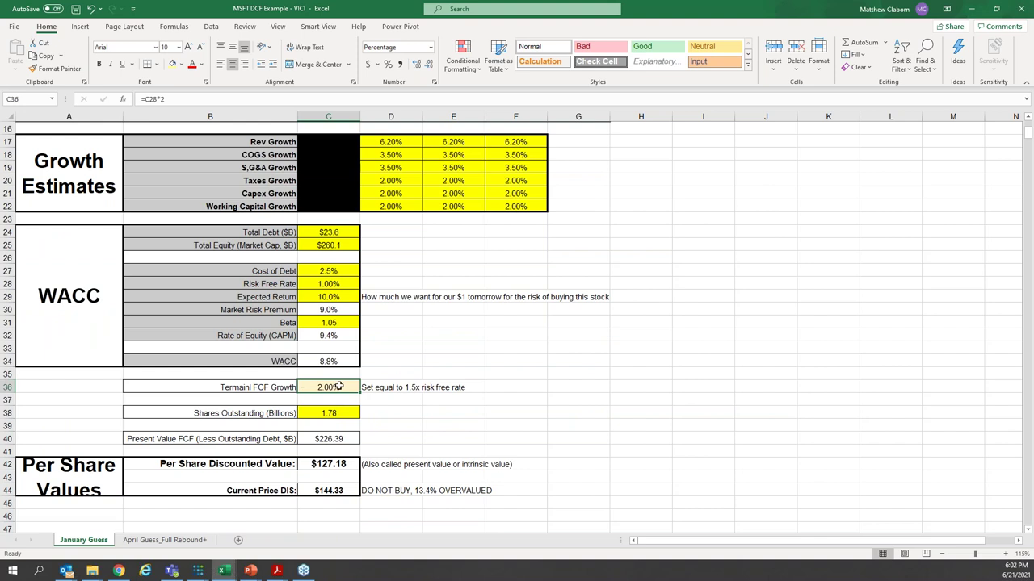
scroll(340, 394, down, 1)
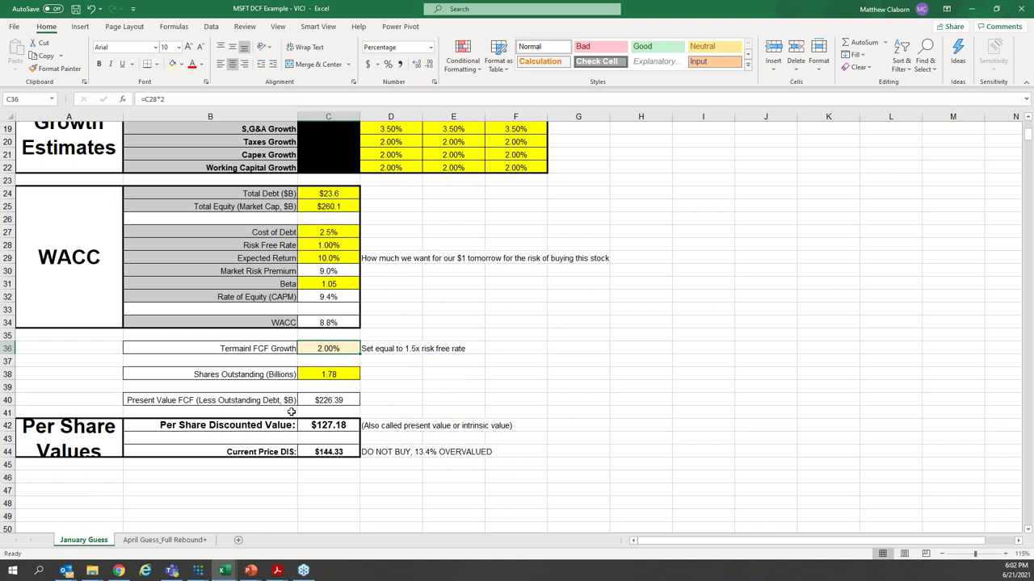
click(327, 429)
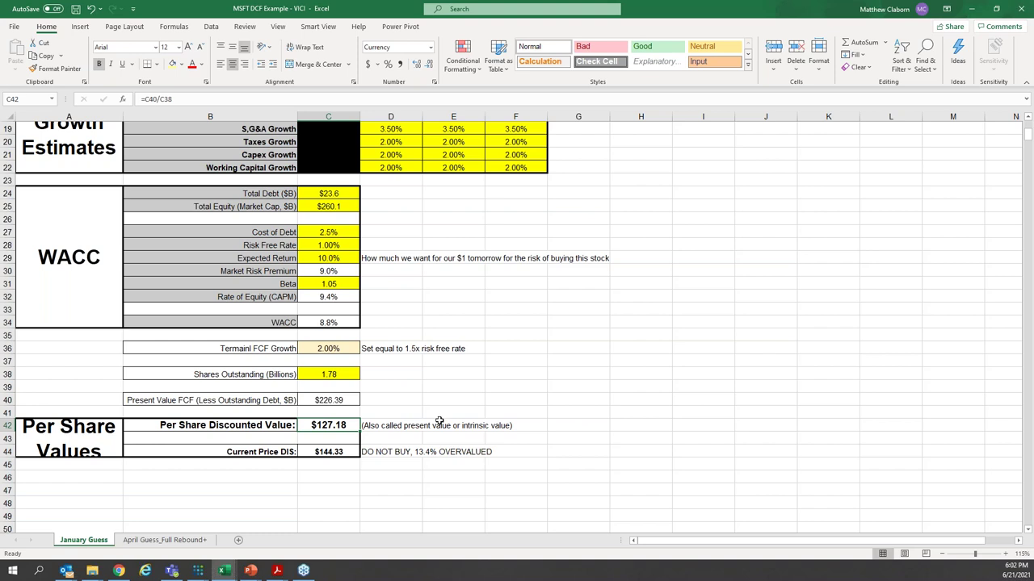
click(344, 452)
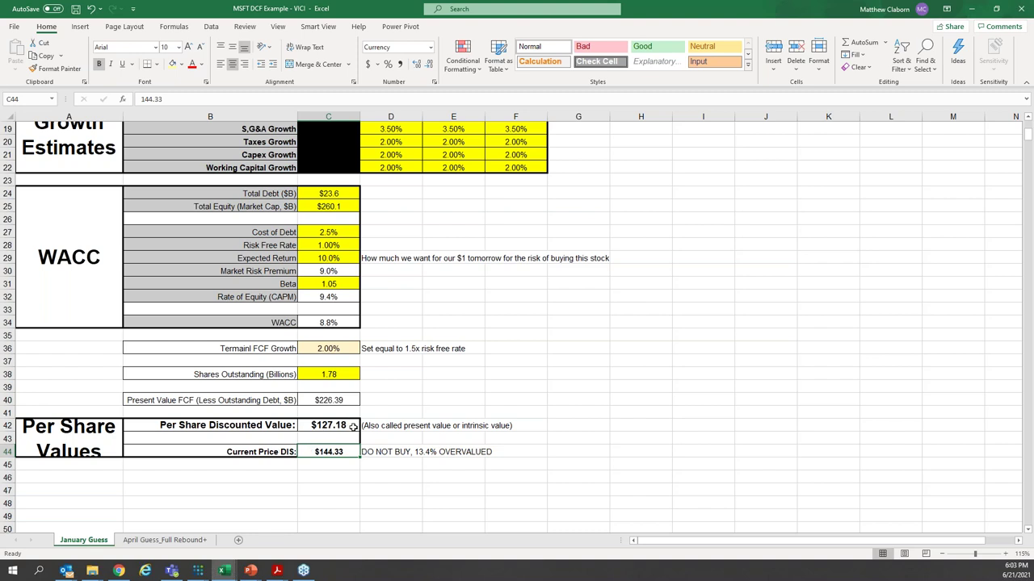
- Set the Expected Return in the WACC section to 8%
click(334, 258)
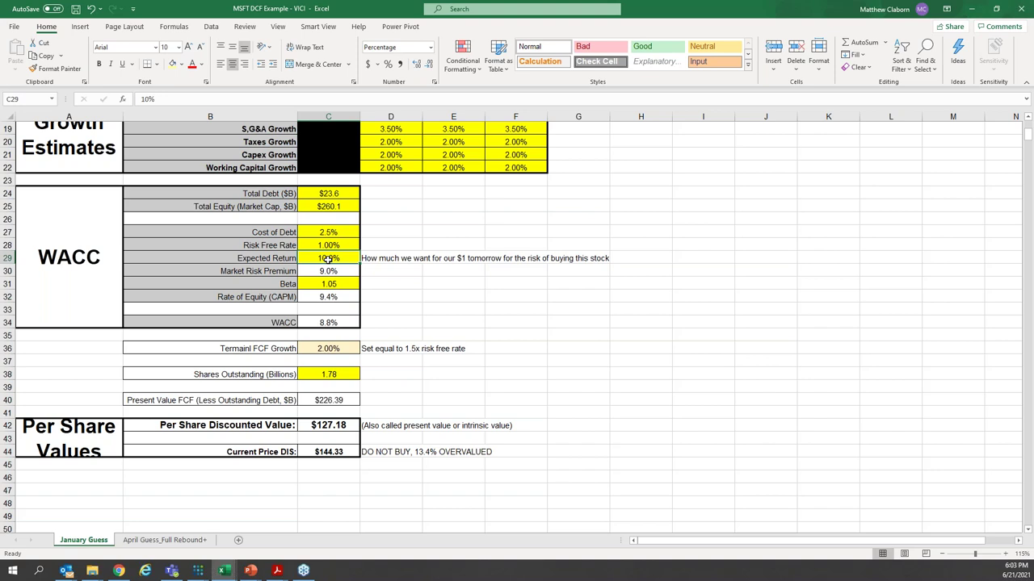
text(8%)
key(Return)
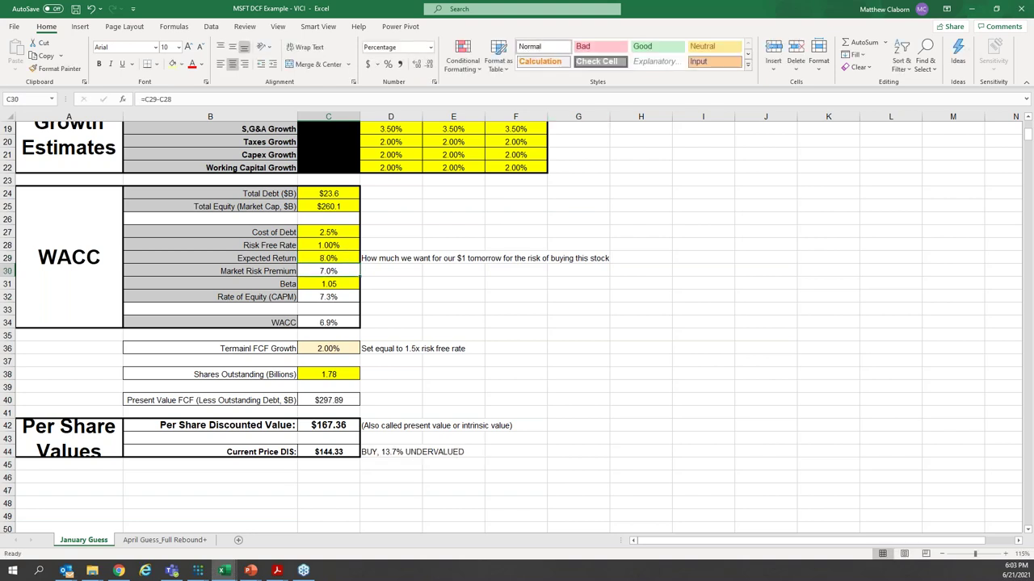
- Check the per share discounted value and the projected cash flows against the current DIS price
click(313, 425)
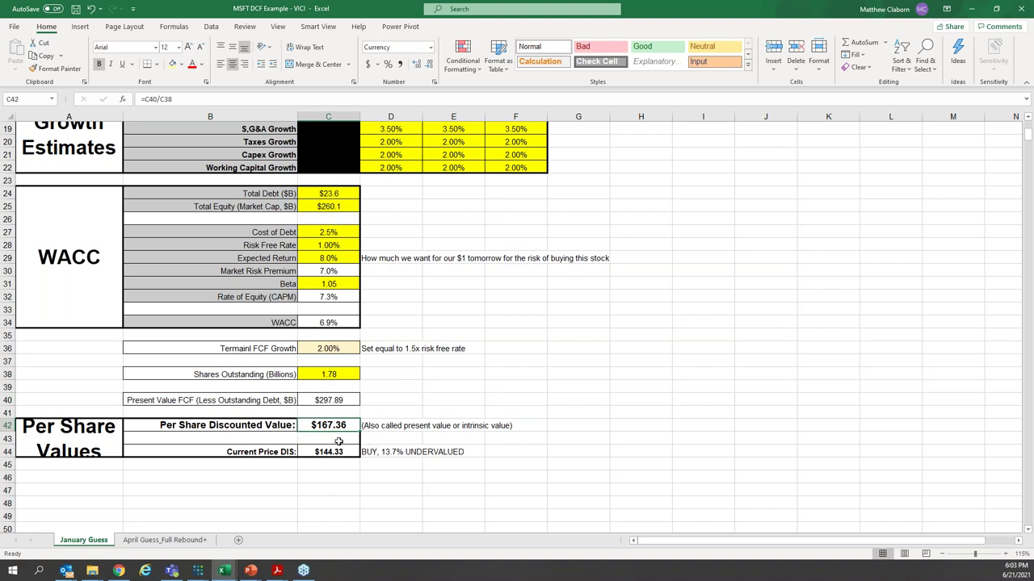
scroll(342, 437, up, 6)
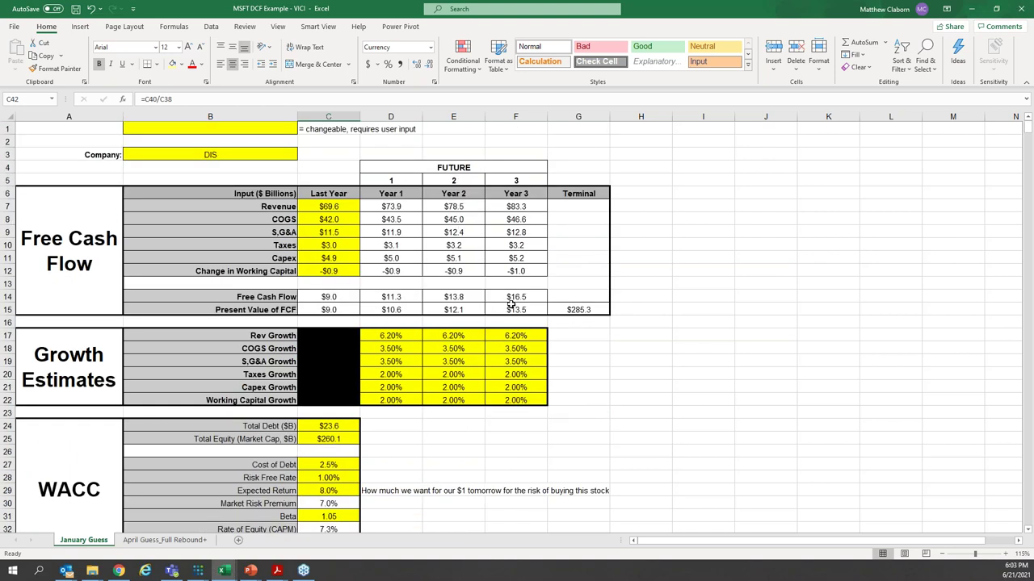
scroll(509, 303, down, 7)
click(348, 408)
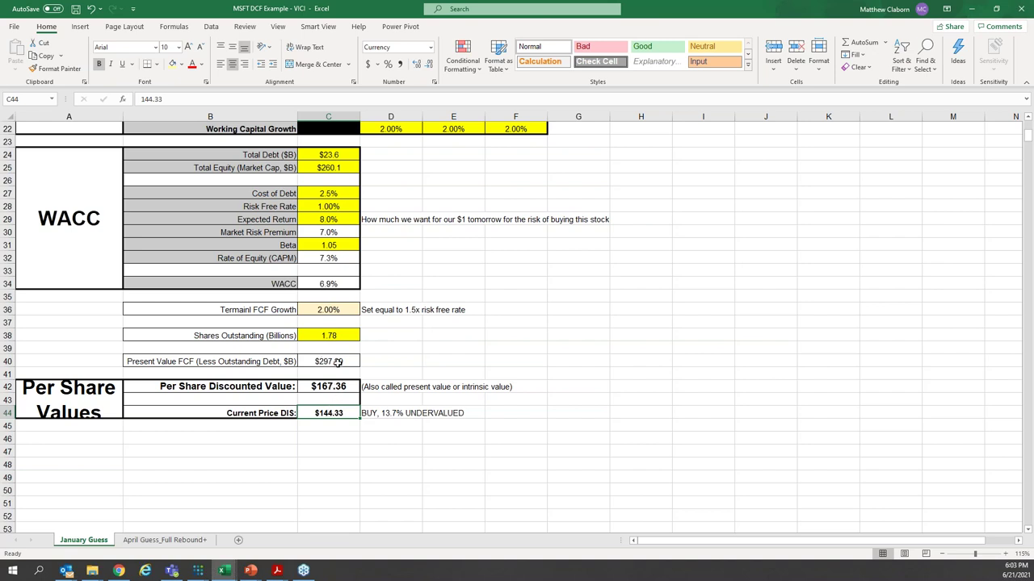
- Inspect the formula for present value FCF less outstanding debt and trace its referenced present value and total debt cells
click(334, 362)
double_click(340, 364)
scroll(373, 376, up, 1)
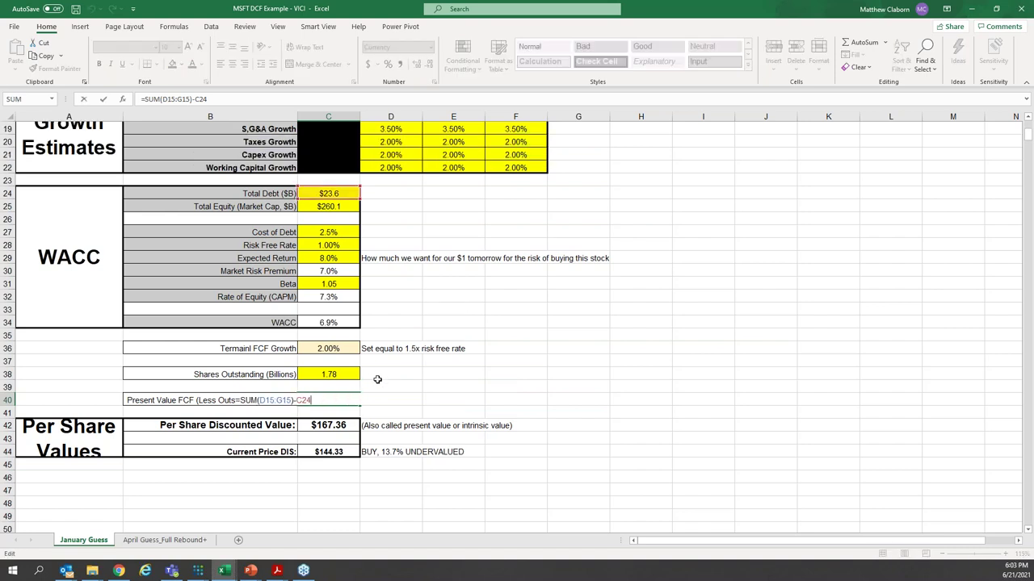
key(Escape)
double_click(340, 396)
scroll(339, 396, up, 1)
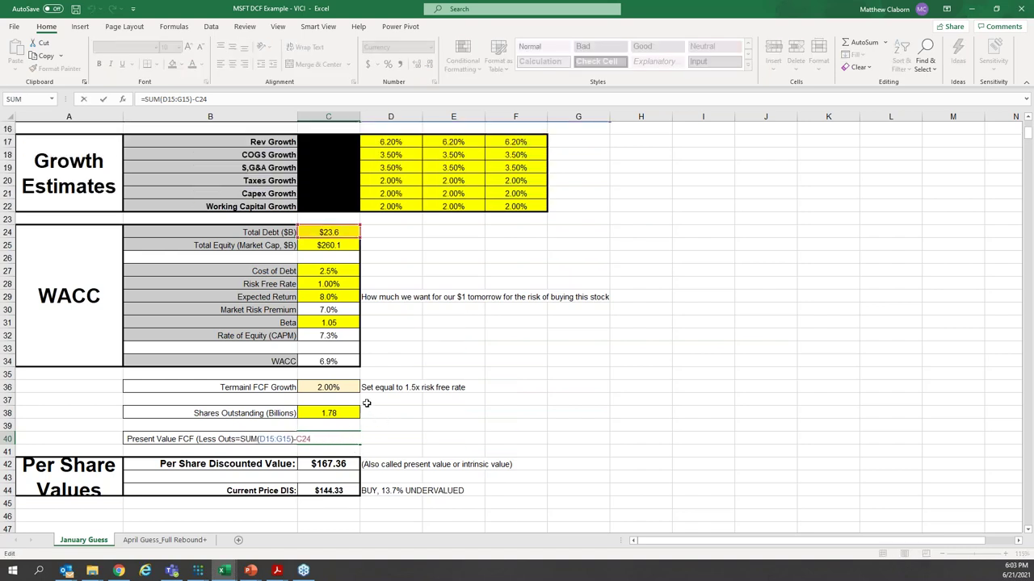
scroll(374, 397, up, 2)
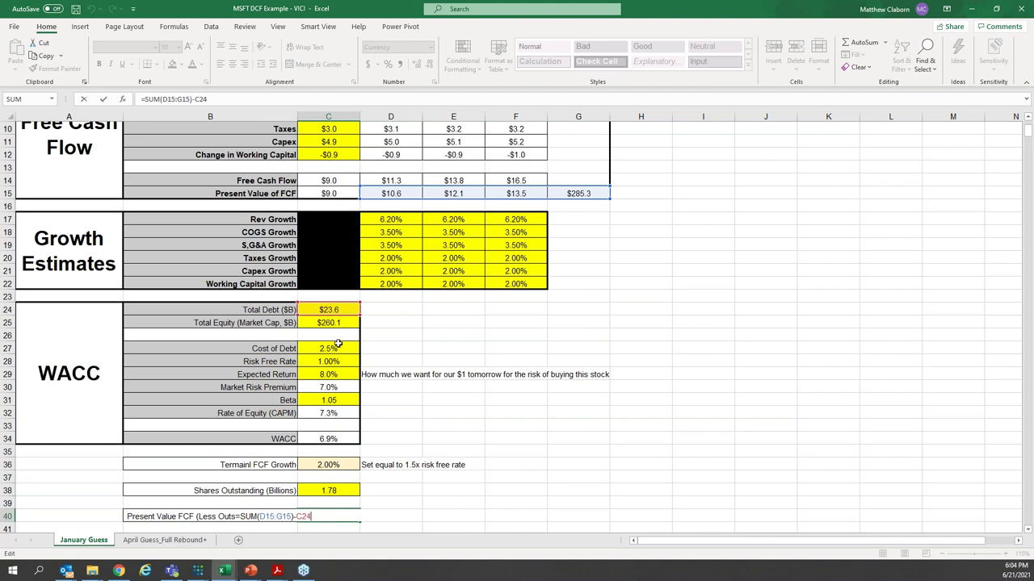
scroll(339, 342, down, 3)
key(ctrl+Return)
- Inspect the Per Share Discounted Value formula and its referenced cells, then return to the WACC and growth inputs
click(335, 429)
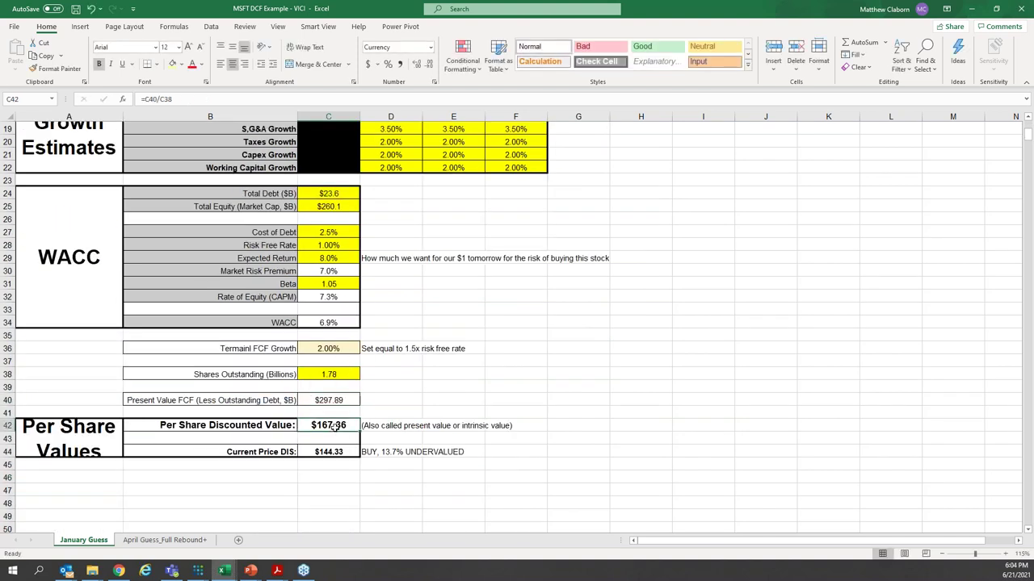
key(F2)
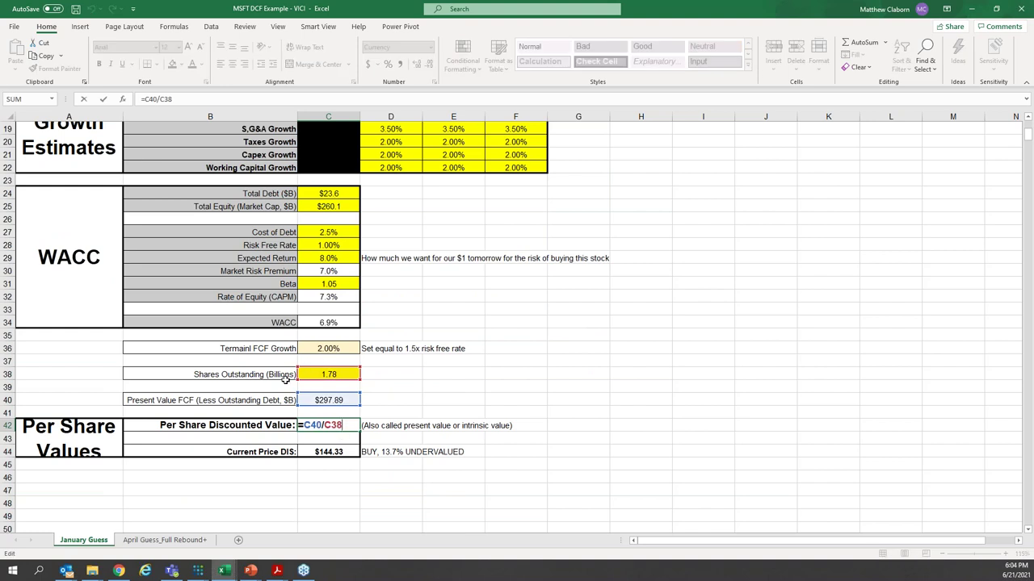
key(ctrl+Return)
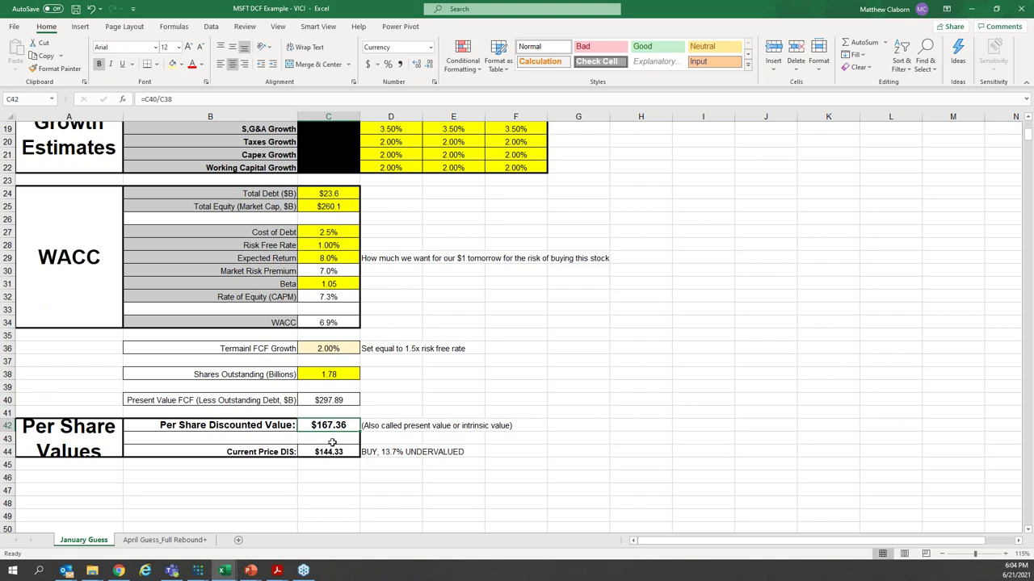
scroll(331, 441, up, 1)
scroll(331, 442, up, 4)
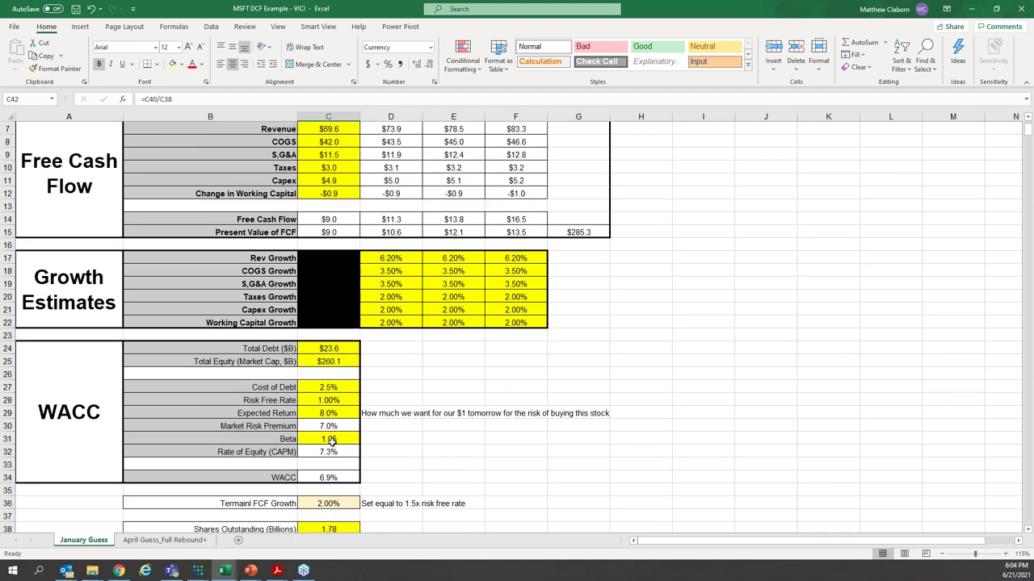
- Review the Free Cash Flow, Growth Estimates and WACC sections down to the Shares Outstanding input
scroll(436, 286, up, 1)
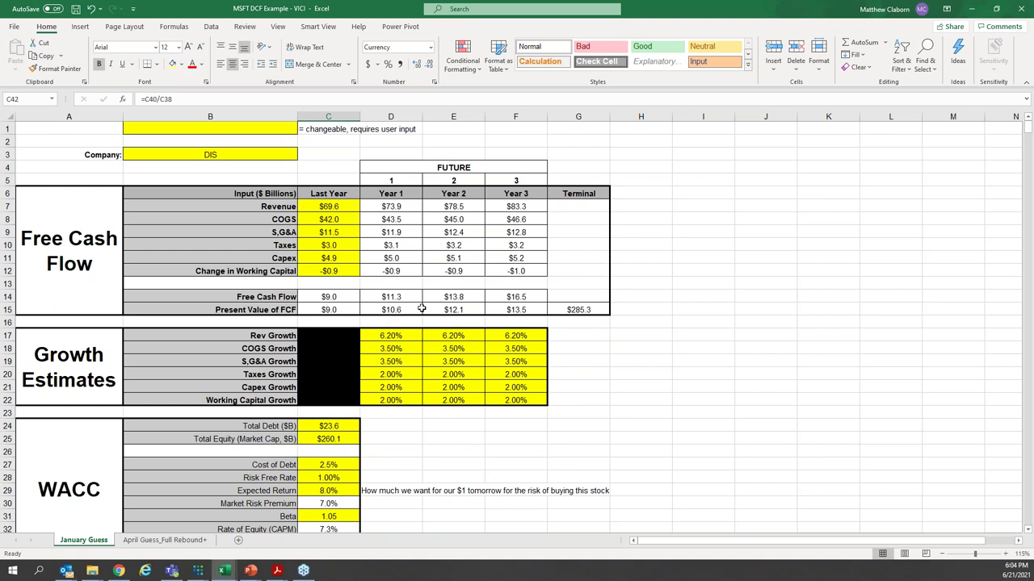
scroll(381, 340, down, 2)
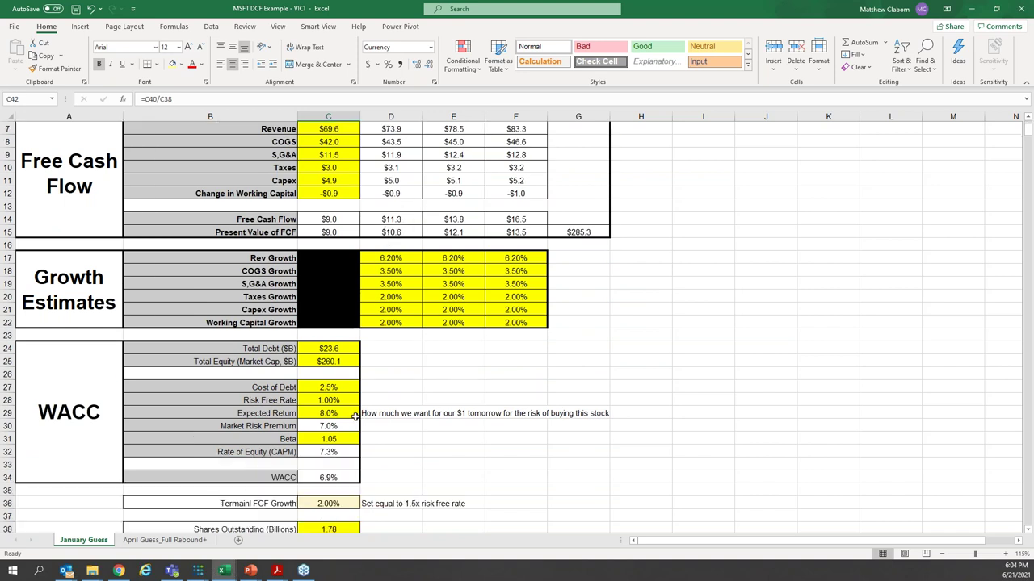
scroll(352, 412, up, 2)
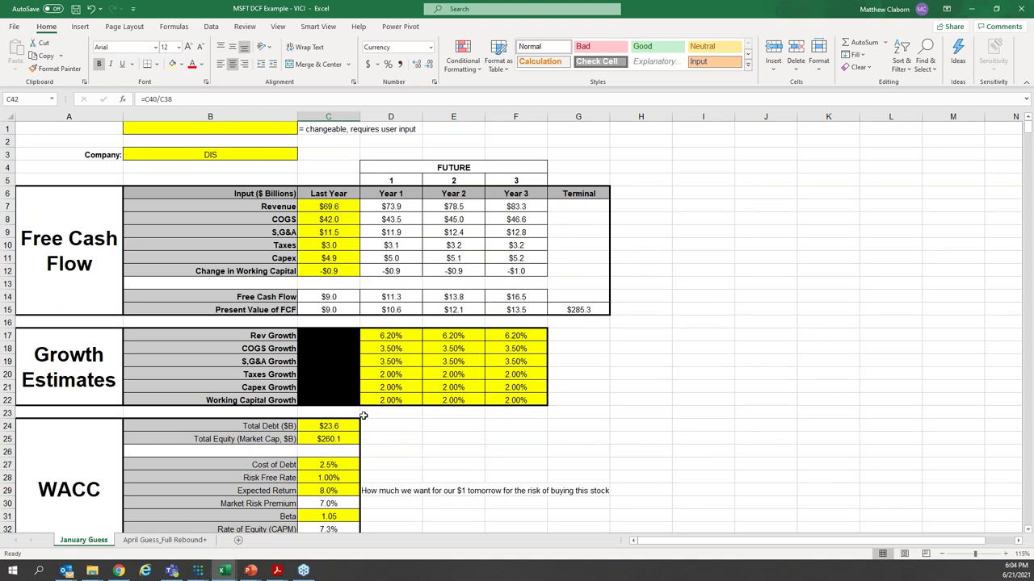
scroll(363, 416, down, 2)
scroll(363, 415, down, 1)
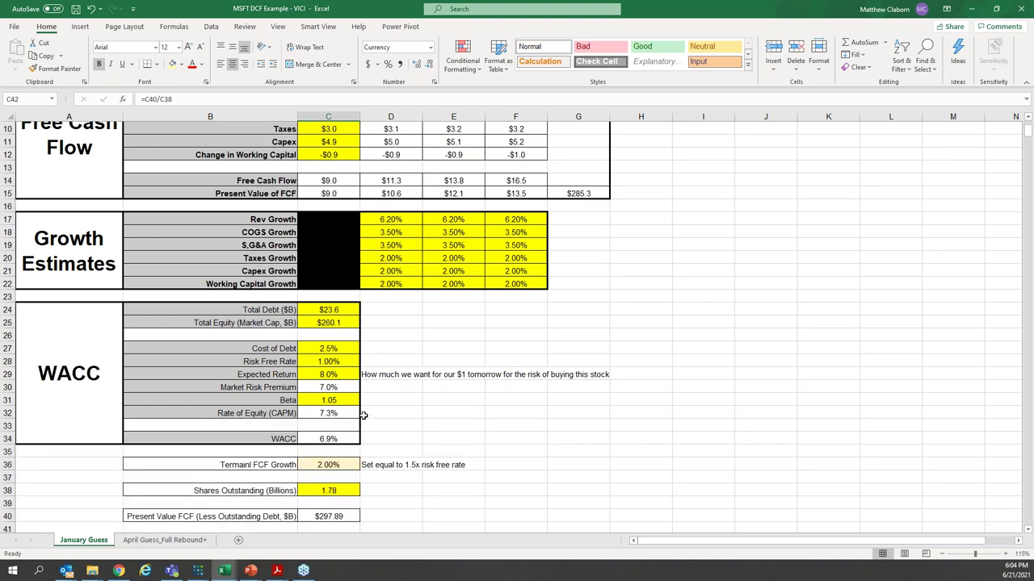
scroll(363, 415, down, 1)
click(335, 452)
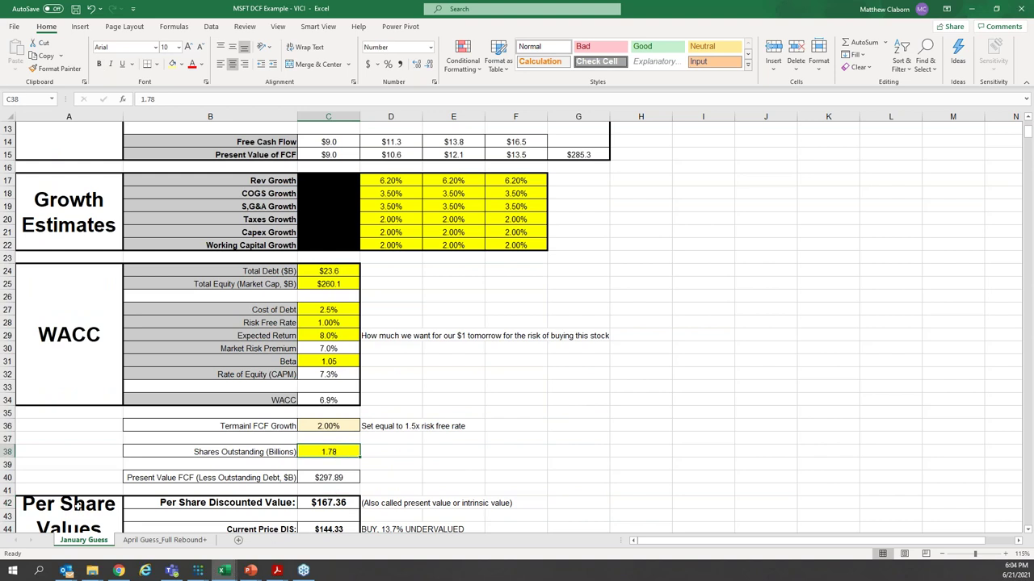
- Set the Expected Return in the WACC section to 15% and check the per share values
mouse_move(305, 570)
click(318, 338)
text(15)
key(Return)
scroll(372, 426, down, 2)
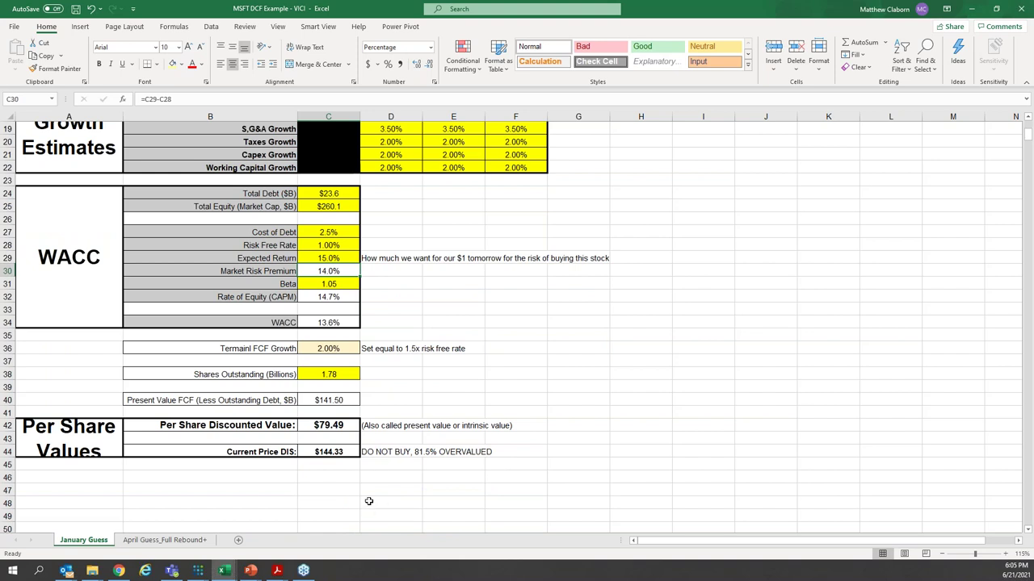
- Inspect the Per Share Discounted Value formula and the three-year growth estimates, then compare the per share values again
click(331, 426)
scroll(446, 436, up, 6)
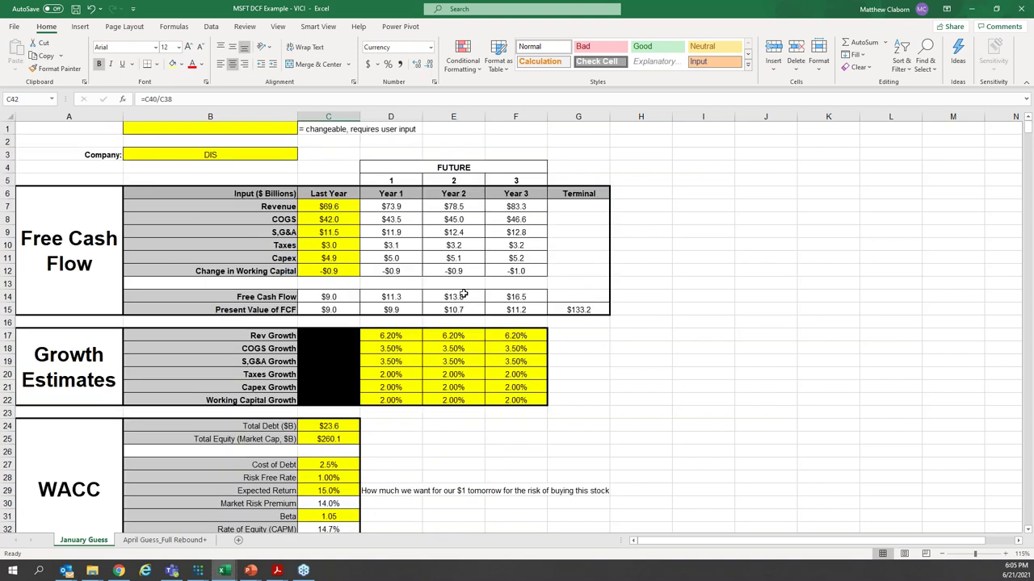
drag(391, 340, 522, 389)
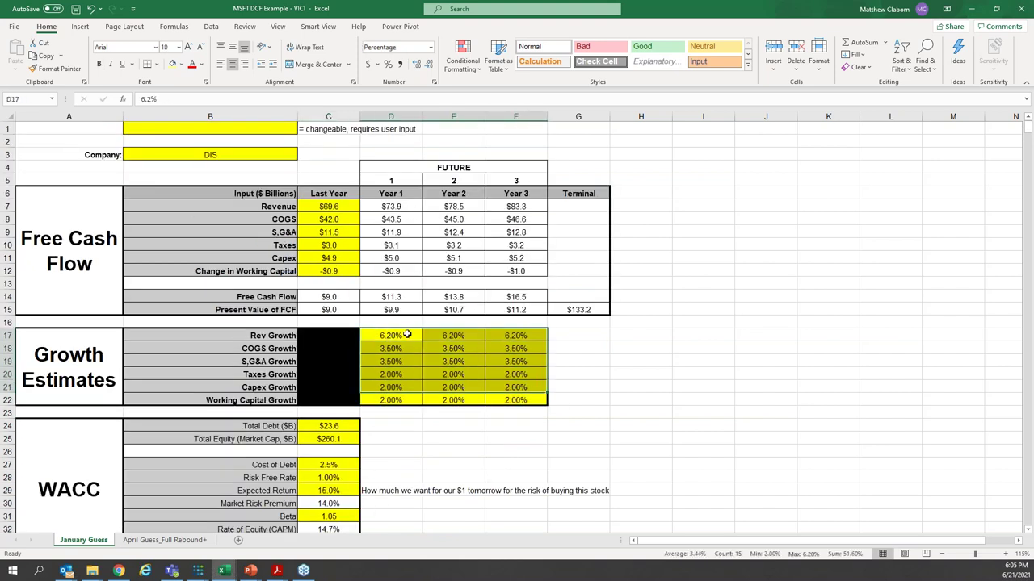
click(395, 340)
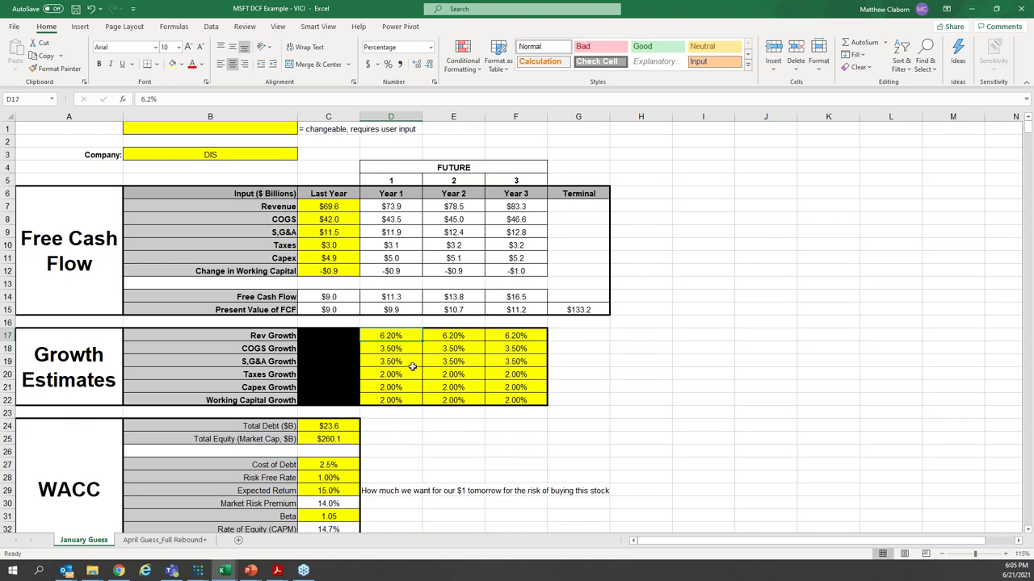
scroll(412, 365, down, 1)
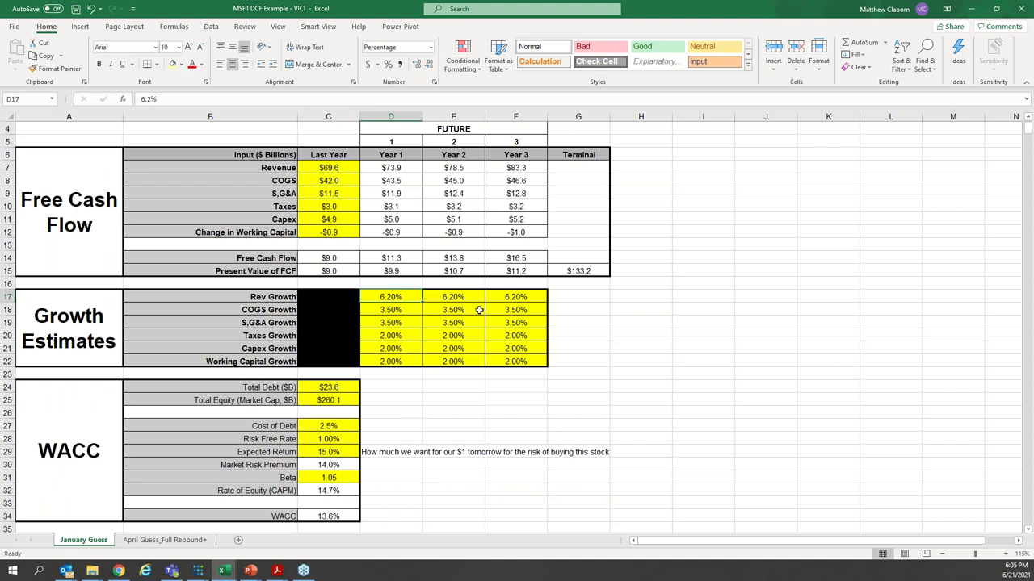
scroll(400, 340, down, 3)
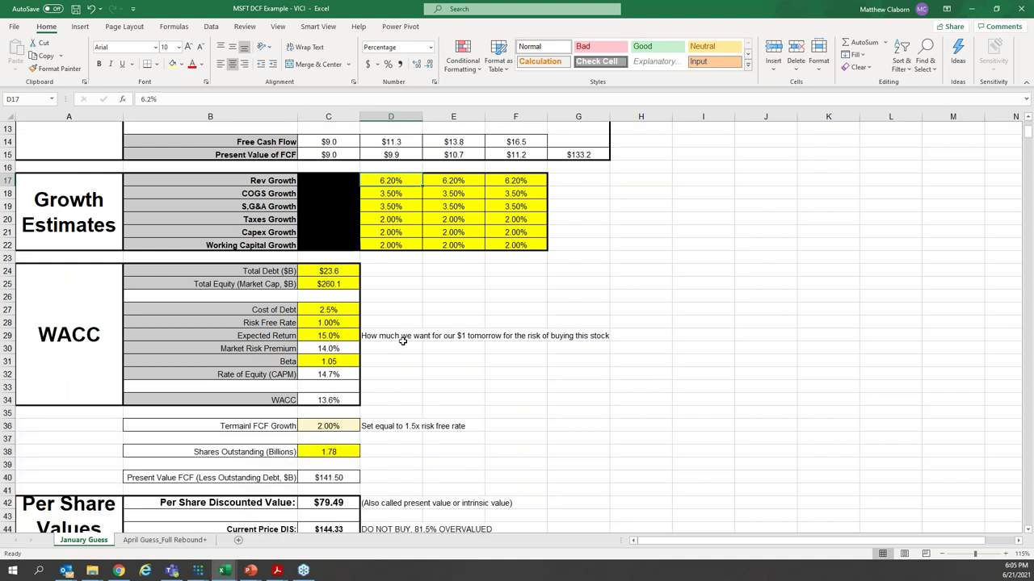
scroll(345, 462, down, 1)
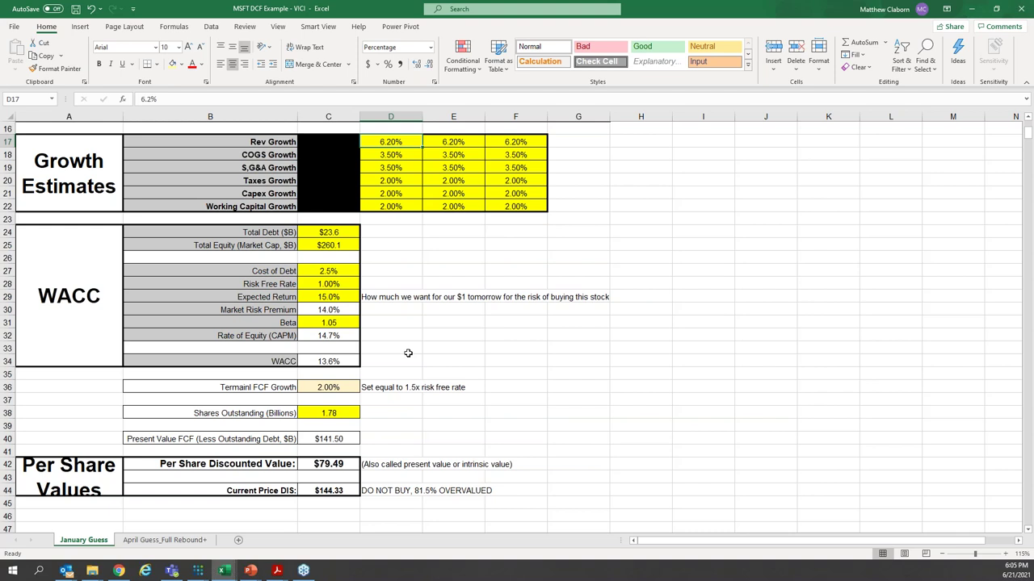
- Set the Expected Return in the WACC section to 10%
click(338, 297)
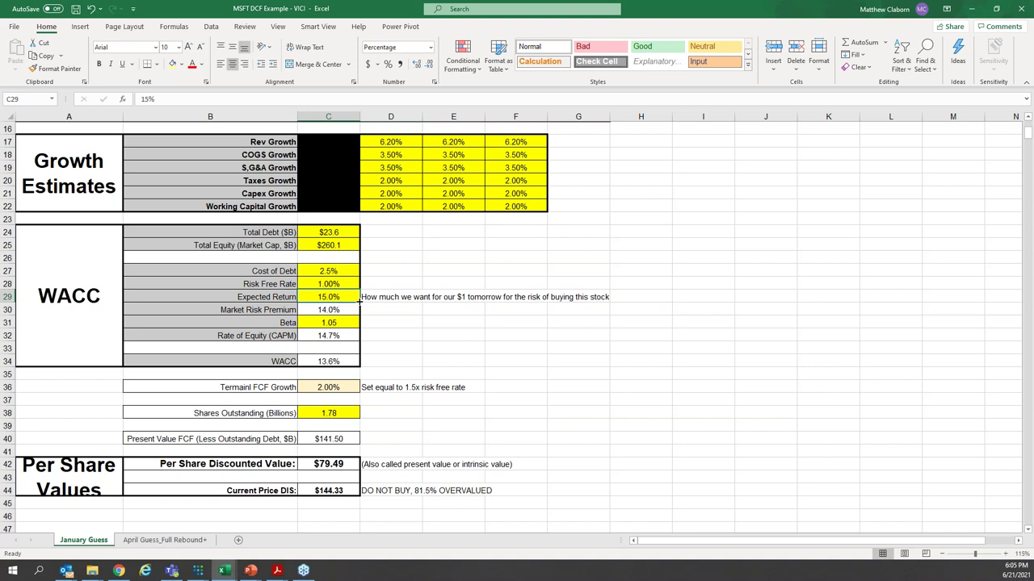
text(10)
key(Return)
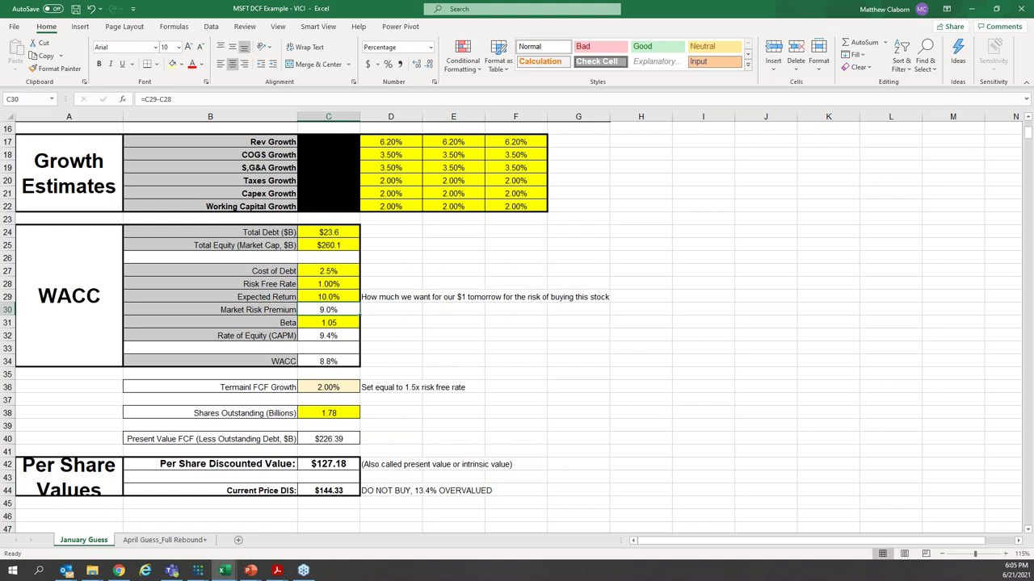
click(328, 297)
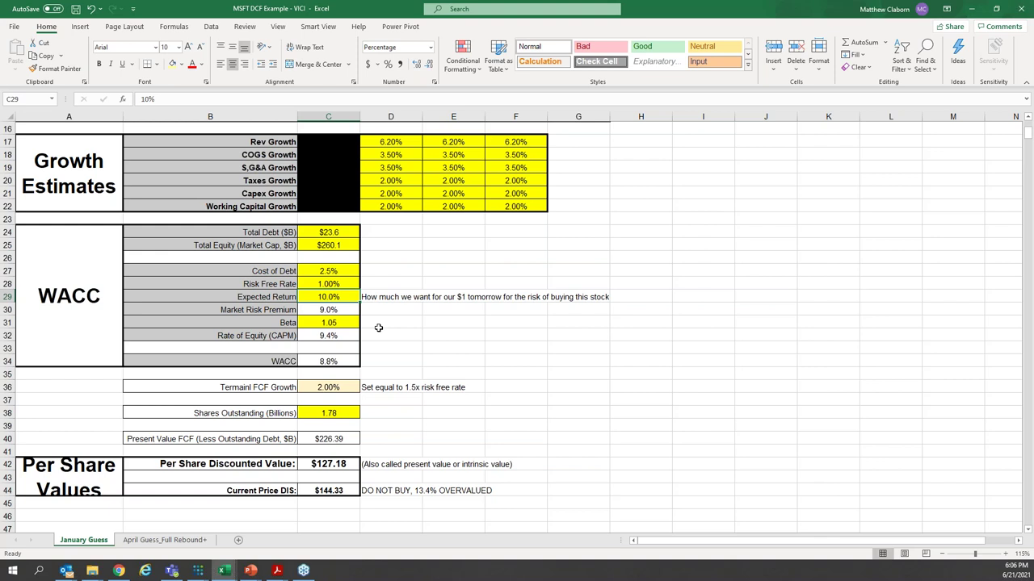
- Review the free cash flow projections and the Risk Free Rate, Cost of Debt and Expected Return inputs of the WACC section
scroll(378, 327, up, 5)
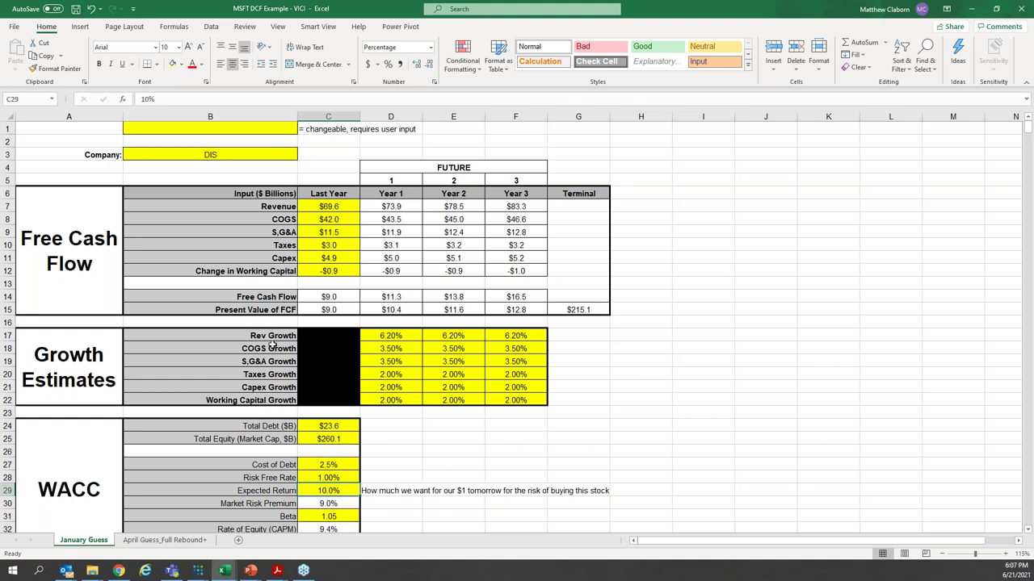
scroll(272, 343, down, 1)
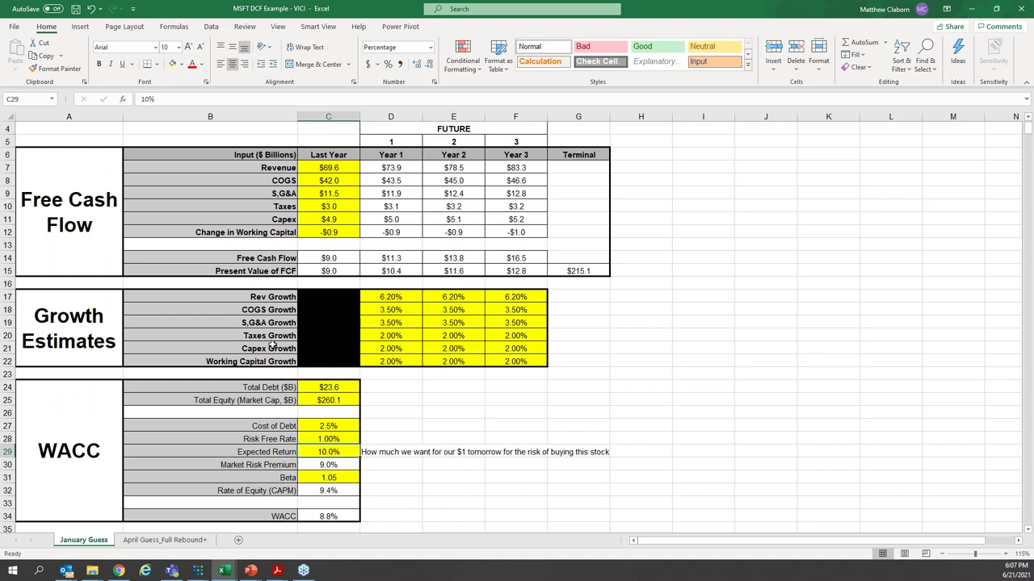
scroll(272, 343, down, 2)
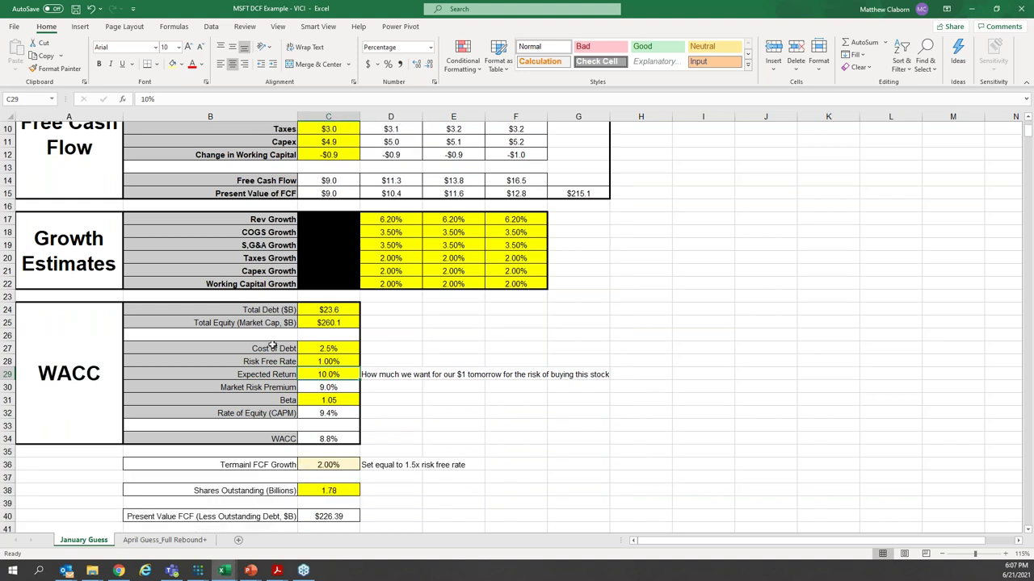
click(332, 361)
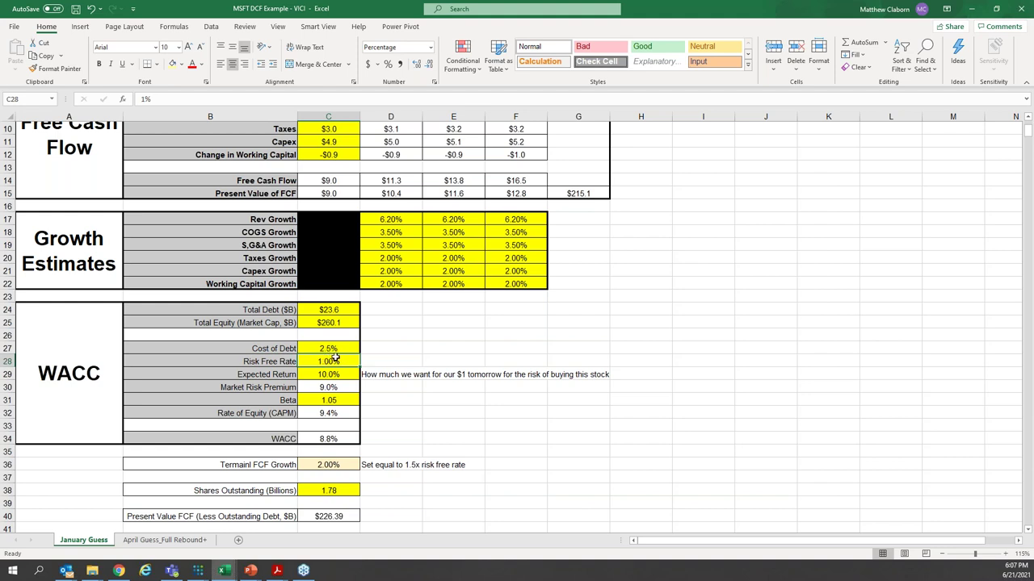
click(323, 348)
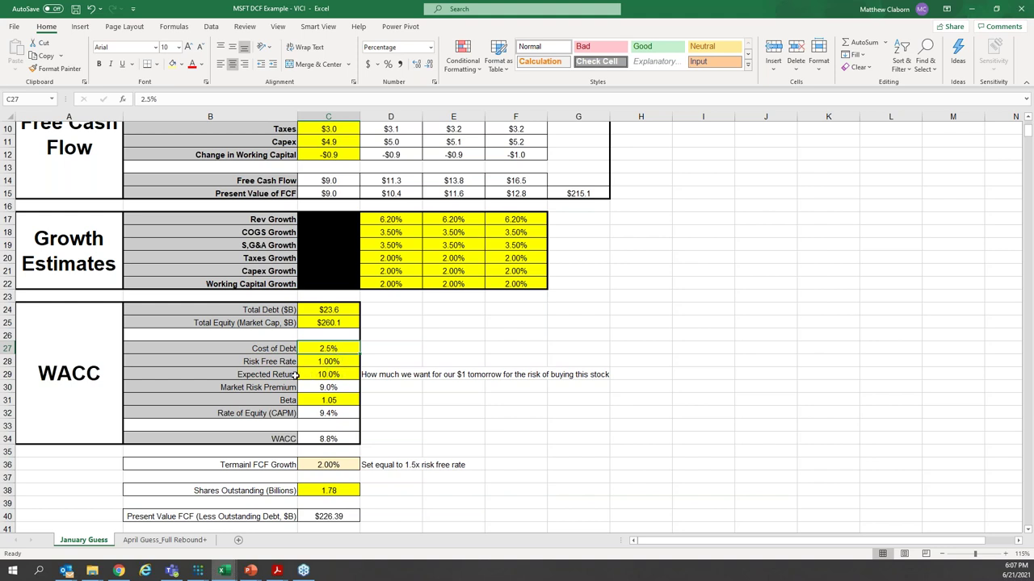
click(323, 375)
drag(262, 376, 365, 375)
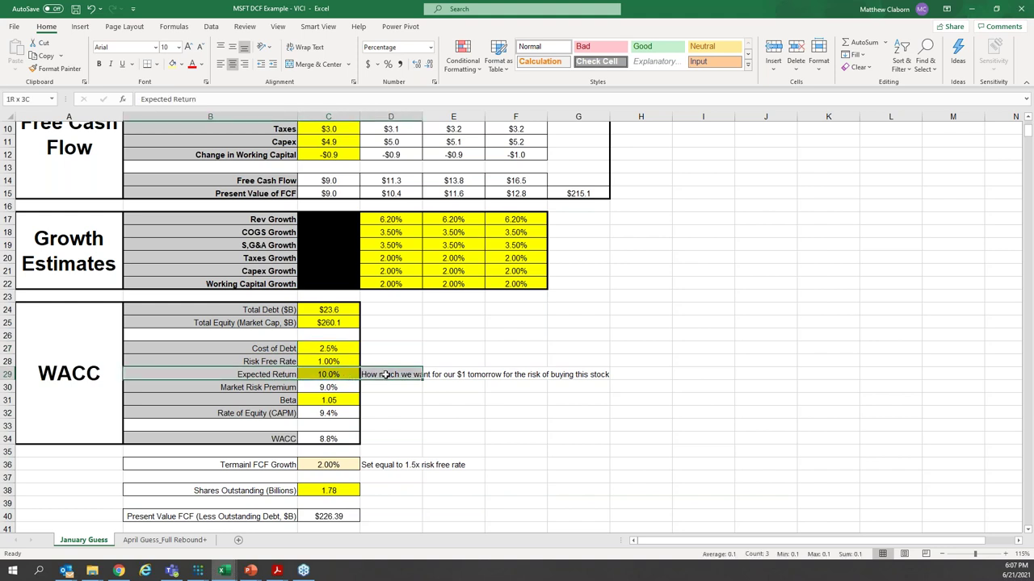
click(320, 374)
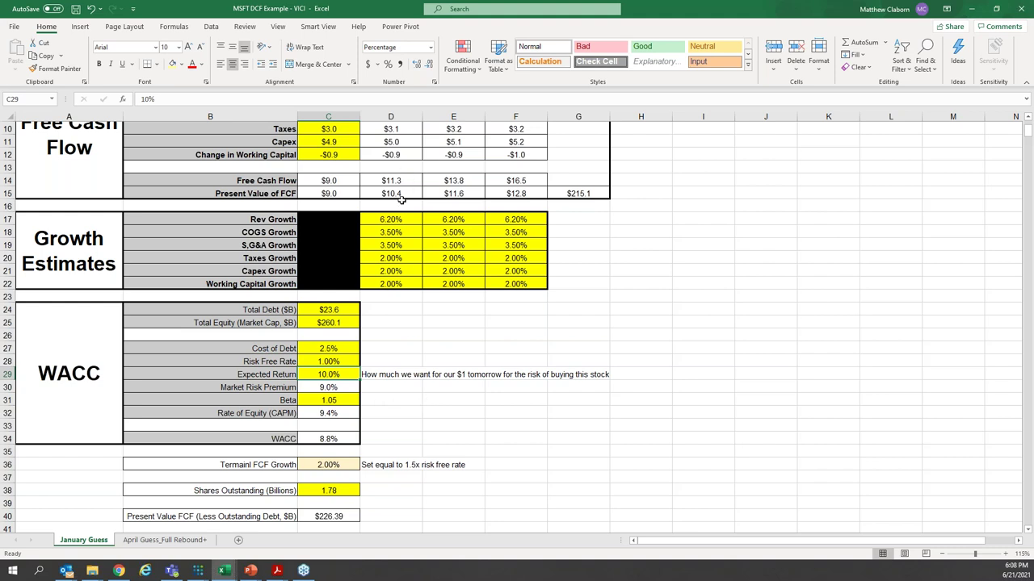
- Examine the growth estimates for all three years together with the Expected Return and Market Risk Premium rows
scroll(403, 200, up, 2)
click(389, 297)
drag(418, 306, 526, 362)
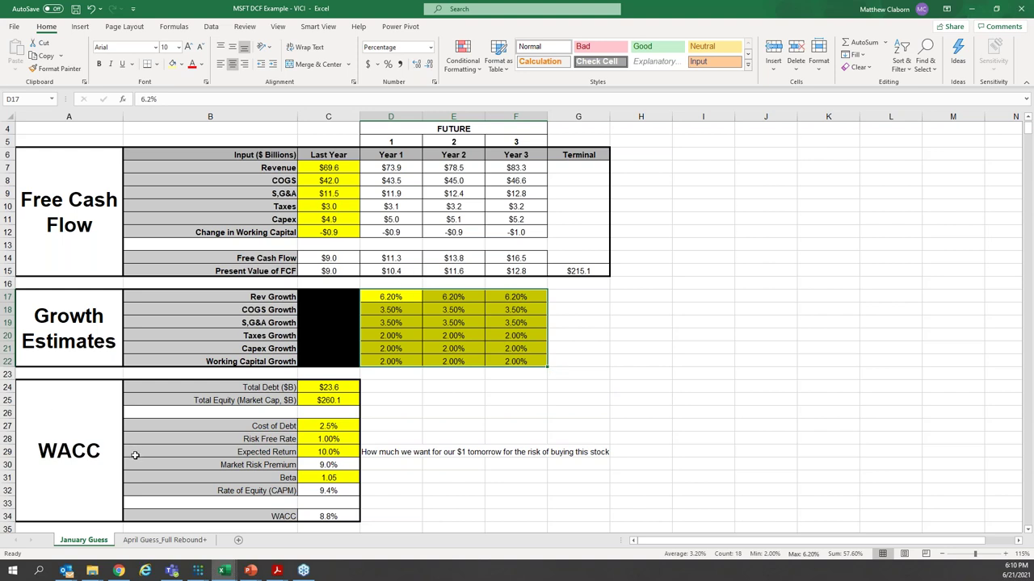
click(135, 455)
scroll(138, 456, down, 1)
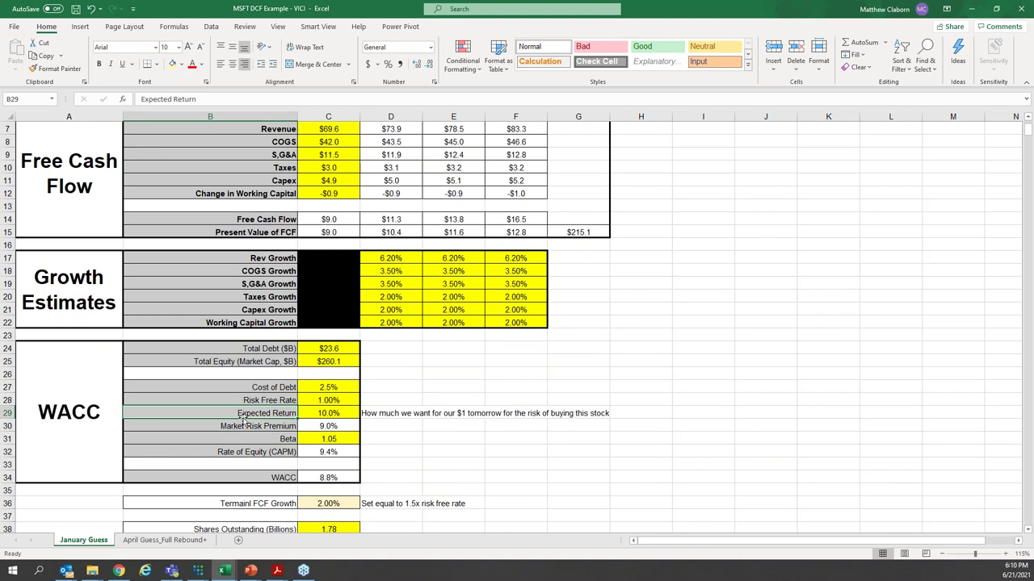
click(272, 423)
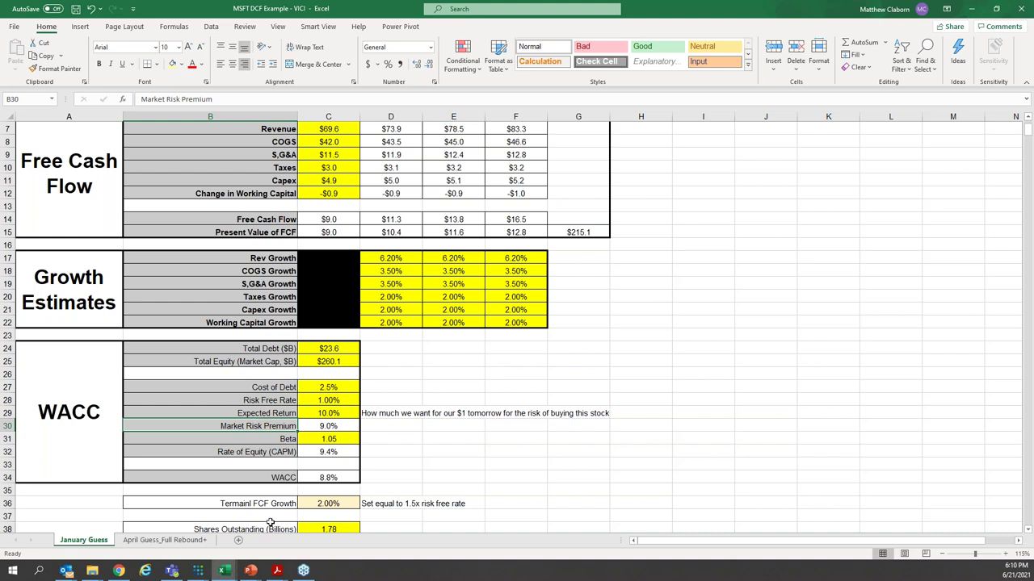
click(303, 571)
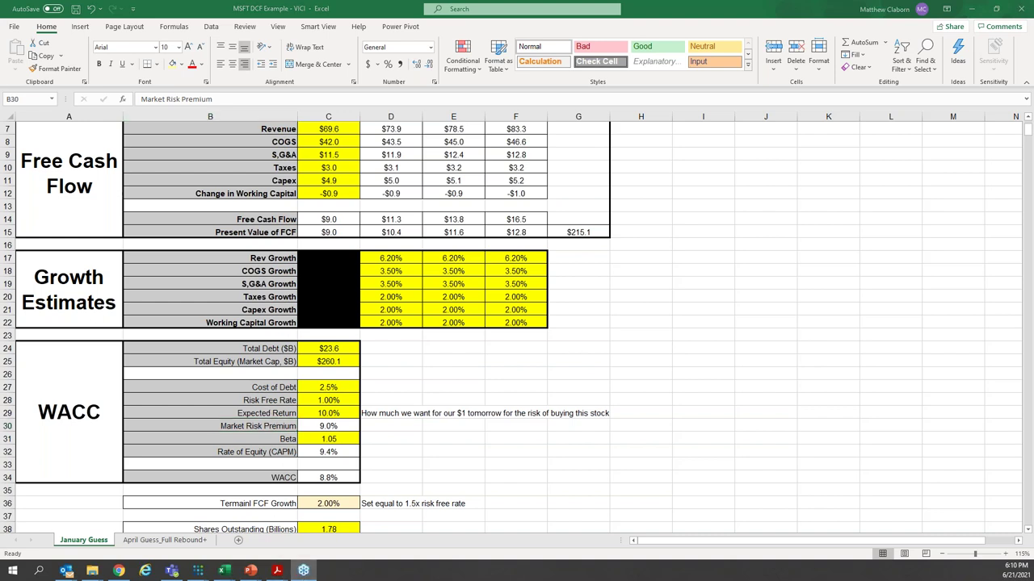
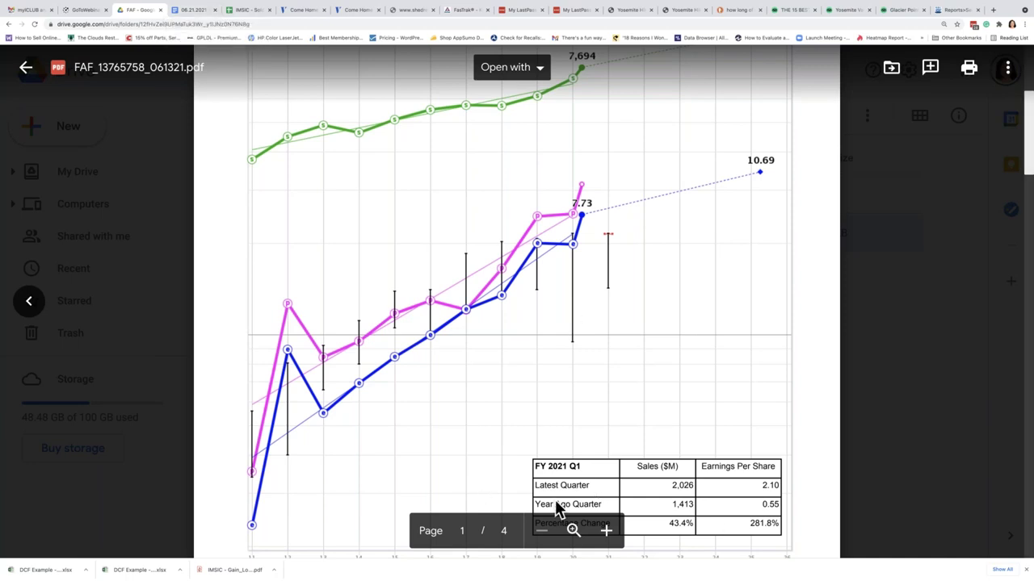
- Examine the sales and earnings chart in the FAF report PDF, then close the preview to return to the FAF folder
scroll(1031, 328, down, 1)
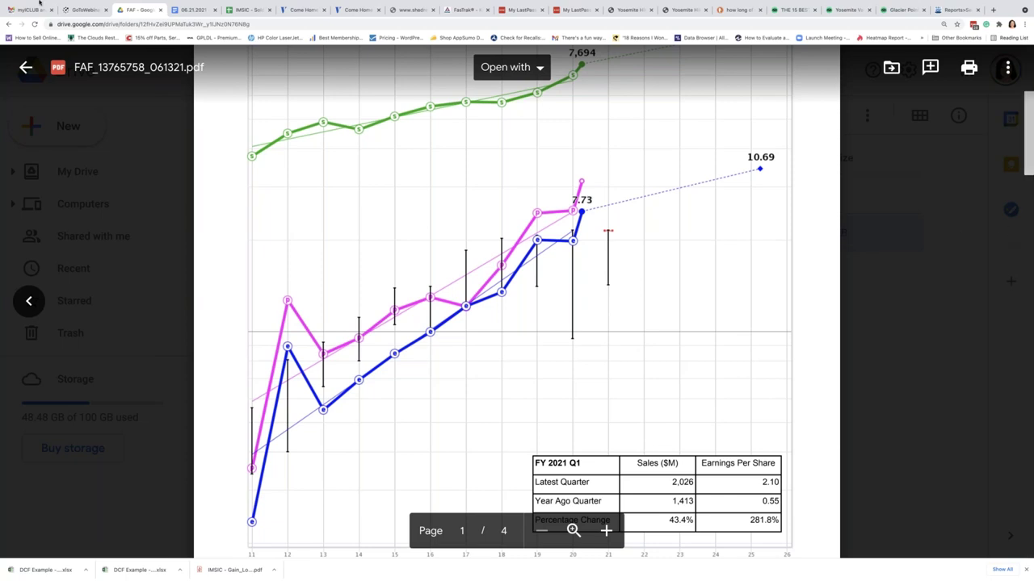
mouse_move(39, 2)
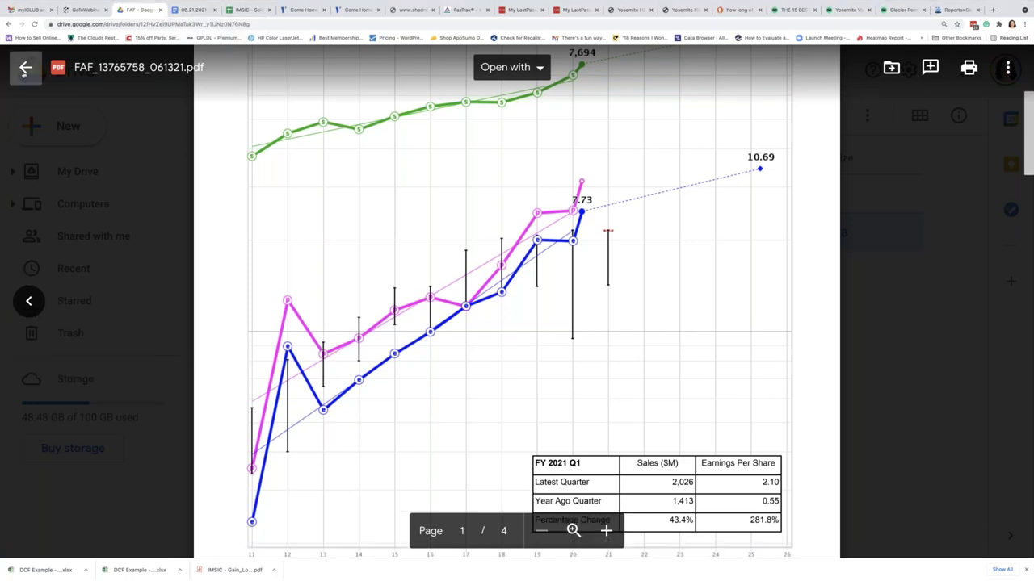
click(25, 68)
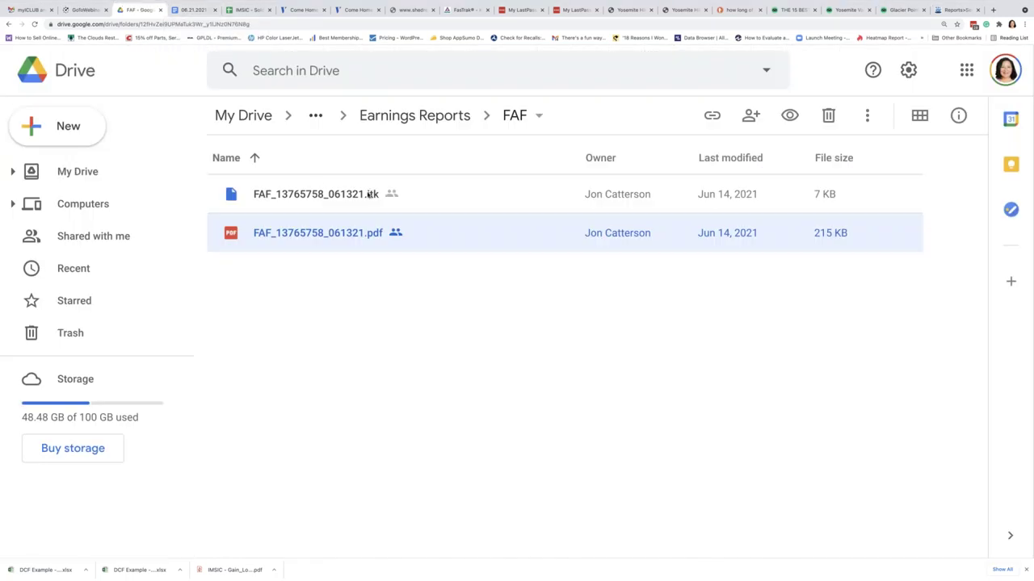
right_click(361, 196)
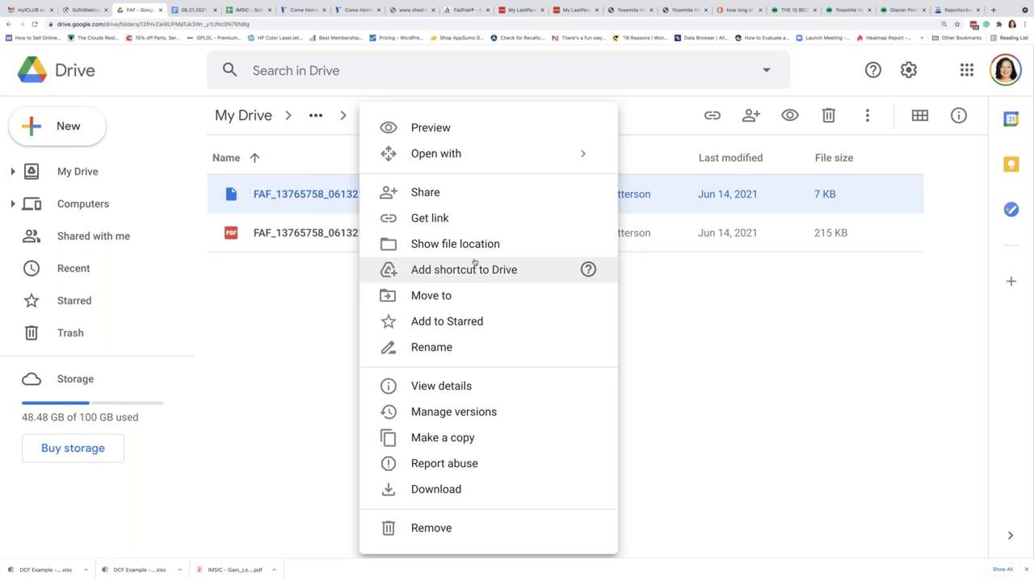
click(719, 324)
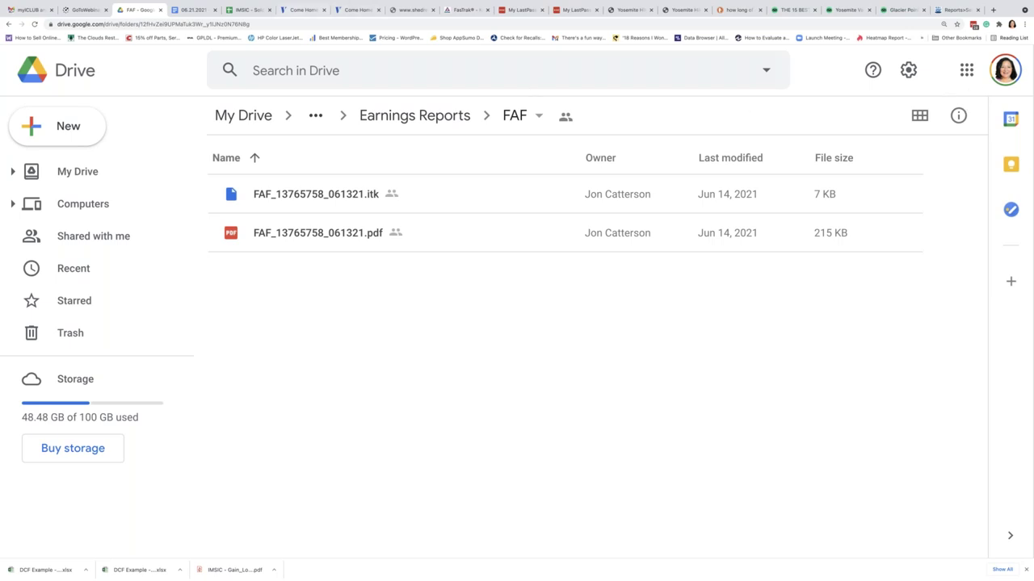
- Look over the 06.21.2021 VICS Meeting Agenda in Google Docs, then view the portfolio diversification charts in myICLUB
click(198, 11)
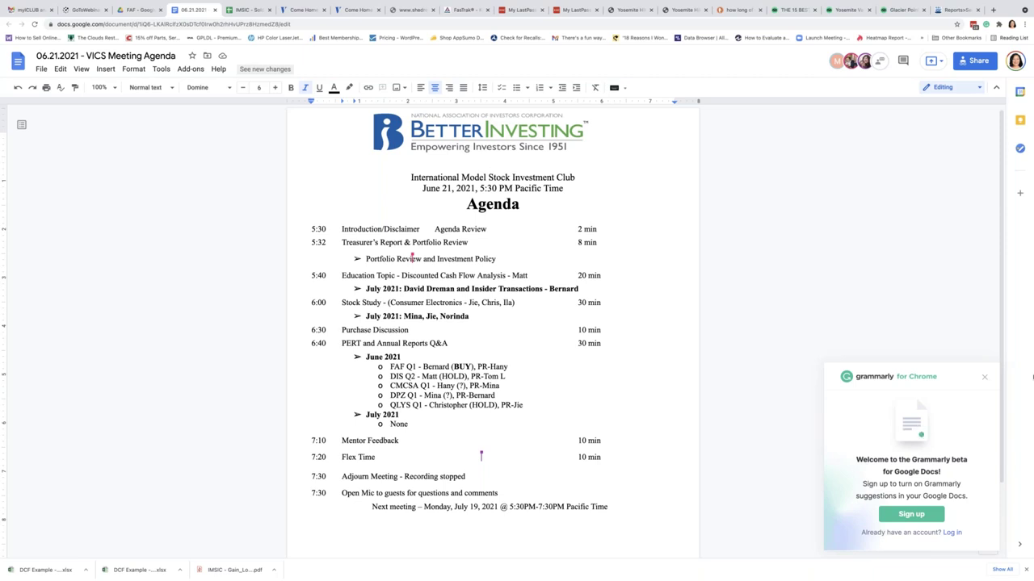
mouse_move(955, 563)
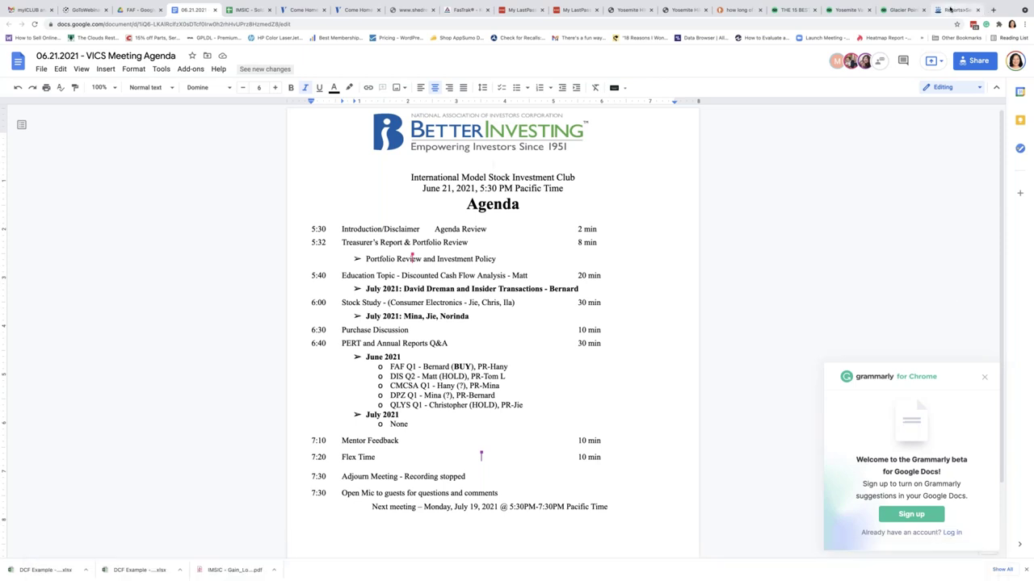
click(950, 9)
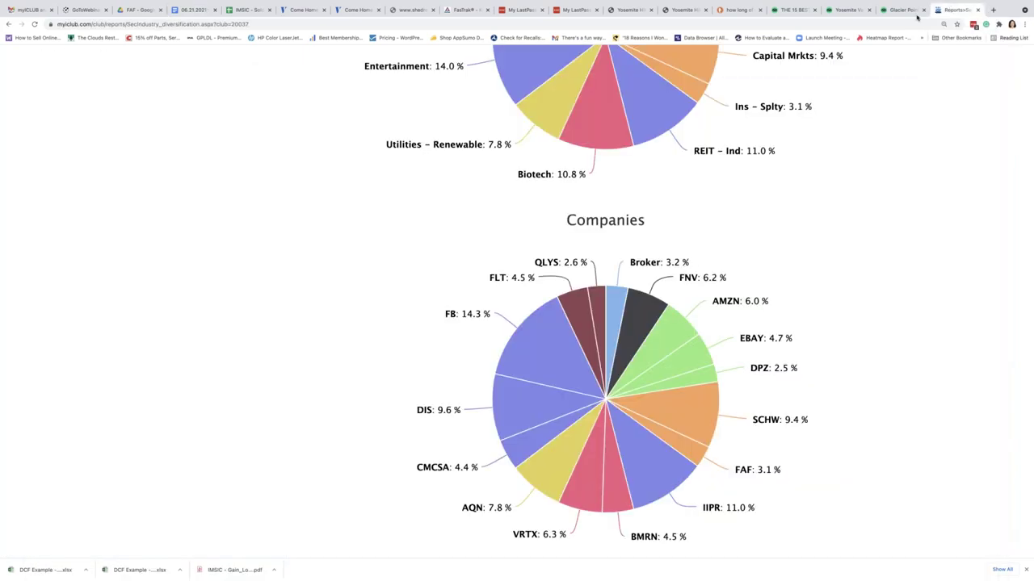
- Start a new motion in the club's Voting section with the text "Propose $100 contribution per member per month"
scroll(397, 117, up, 8)
scroll(396, 118, up, 15)
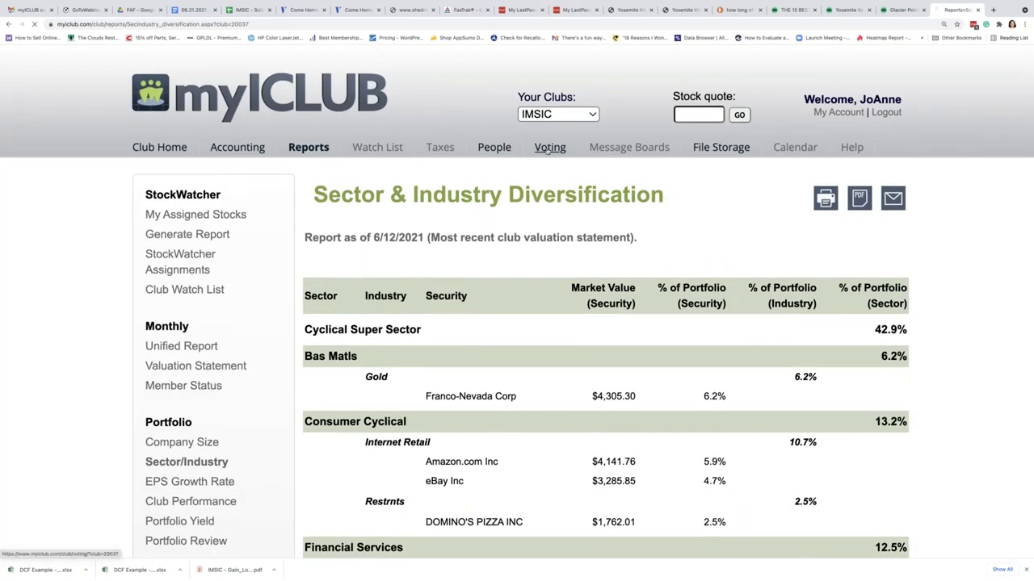
click(548, 148)
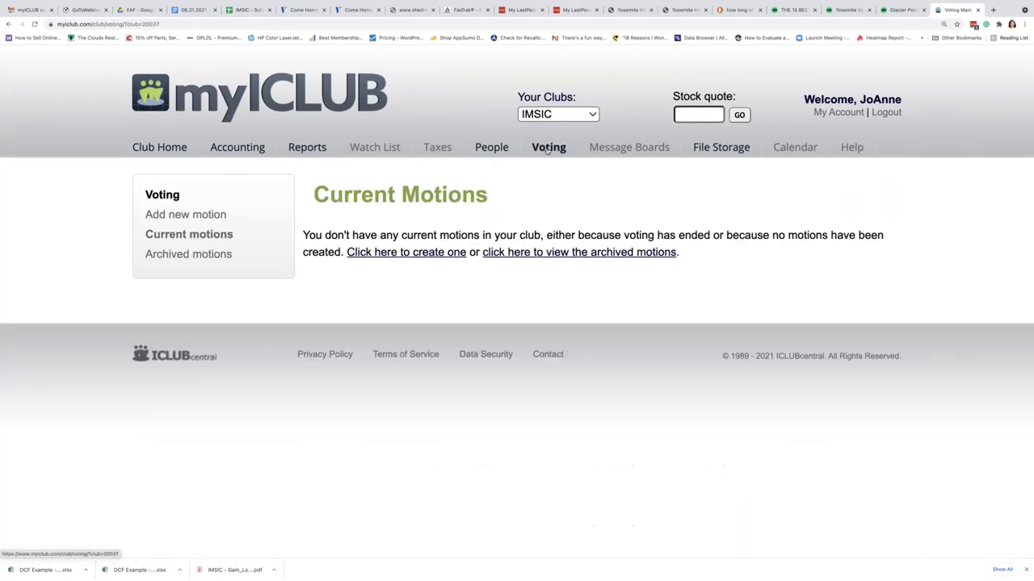
click(181, 216)
click(466, 336)
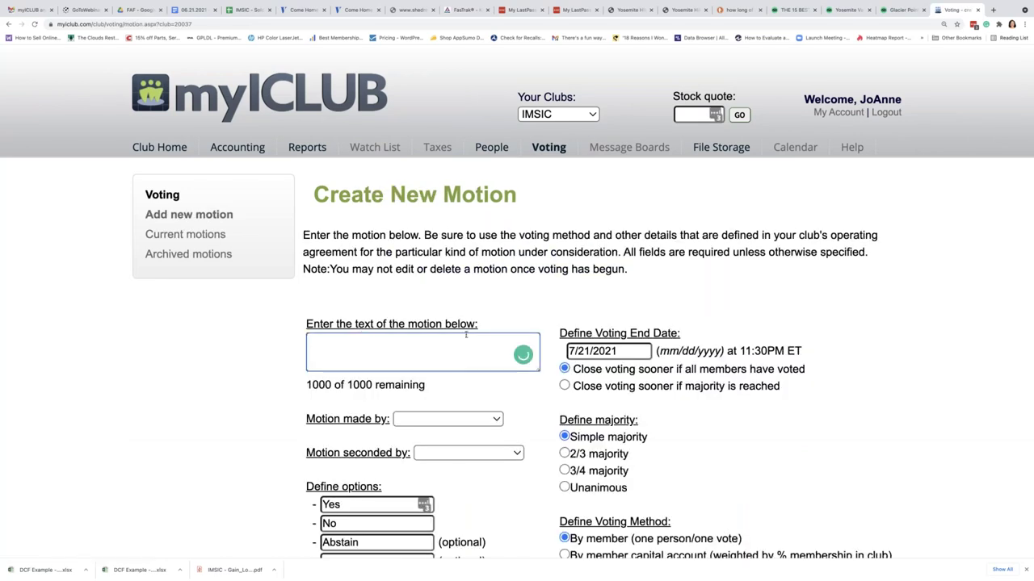
text(Propose )
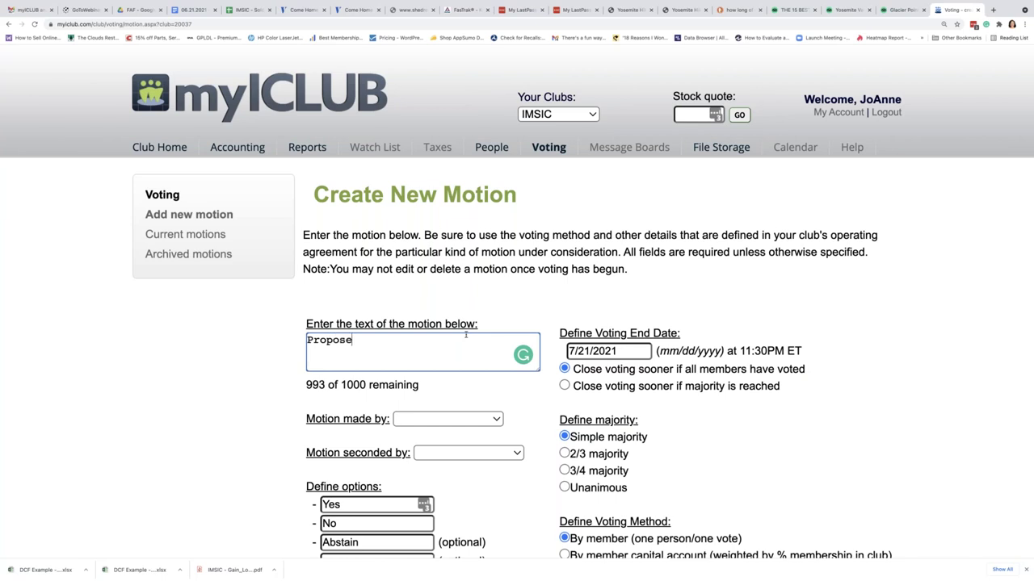
text($100 contribution )
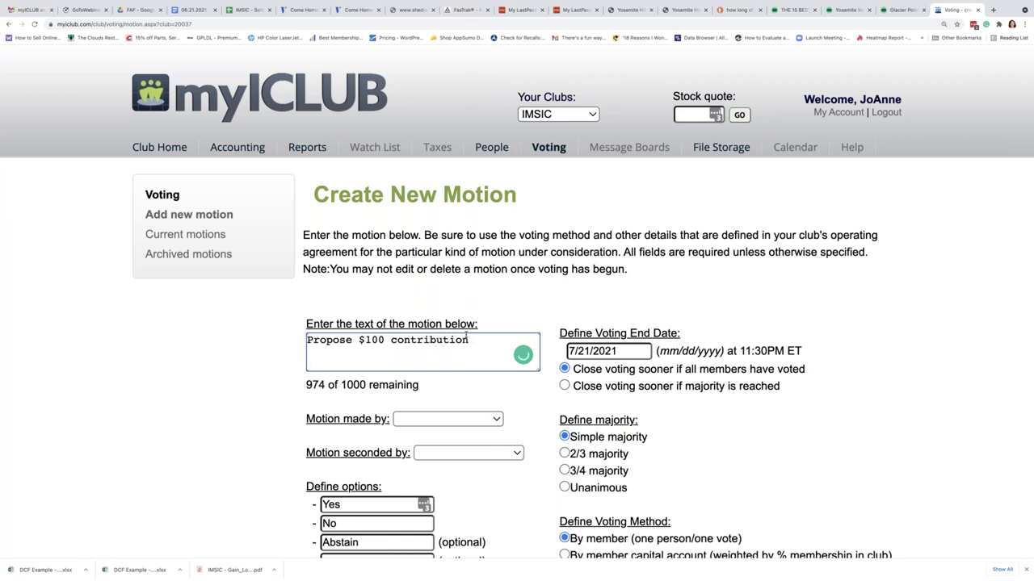
text(per member per month)
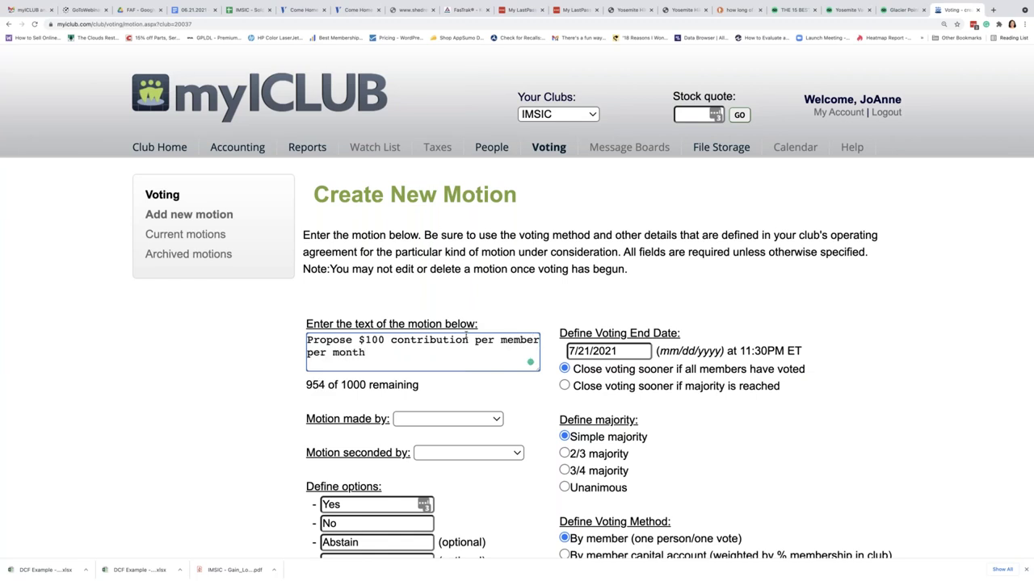
- Choose the member who made the motion and the member who seconded it
click(479, 423)
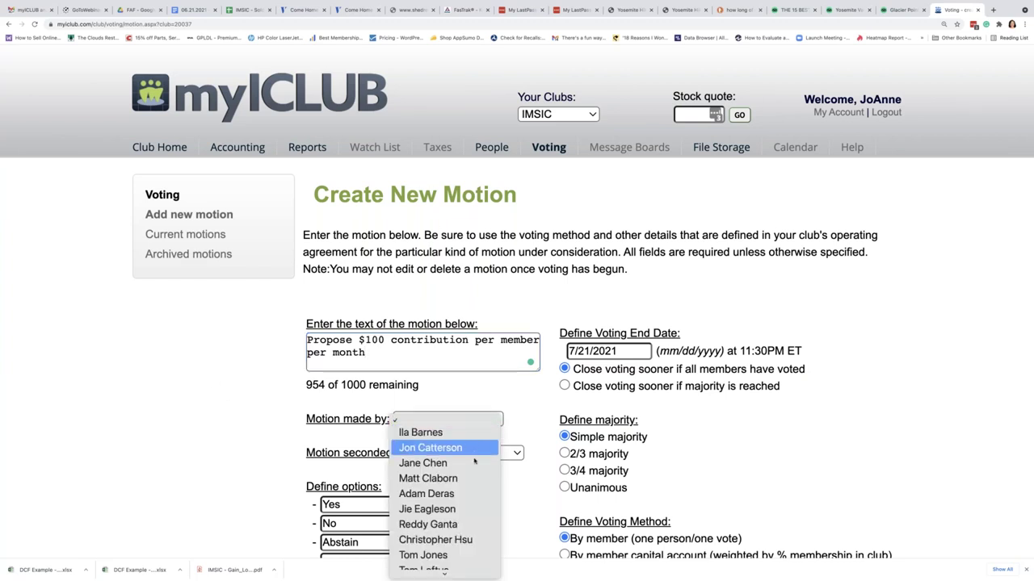
click(465, 526)
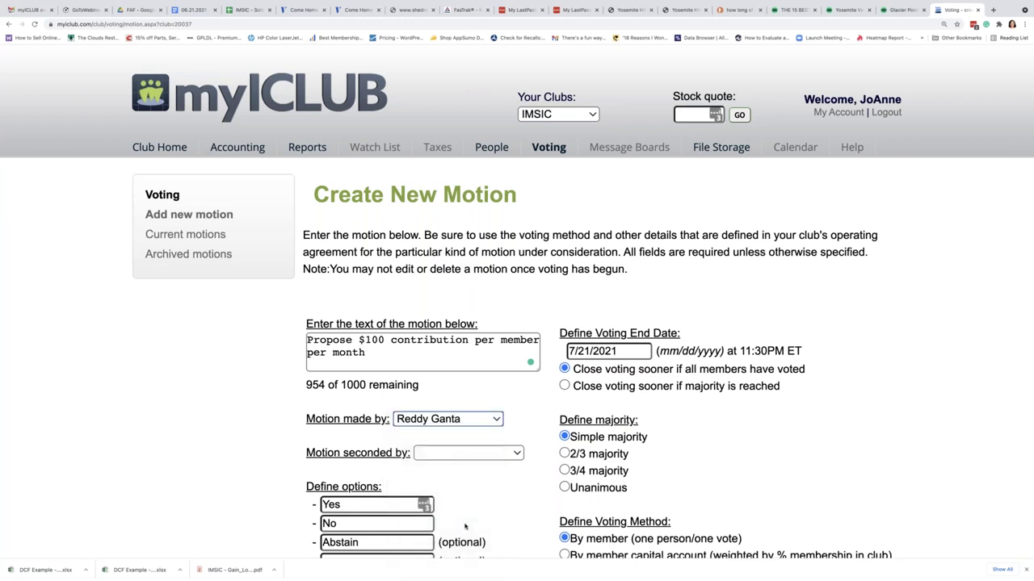
click(455, 455)
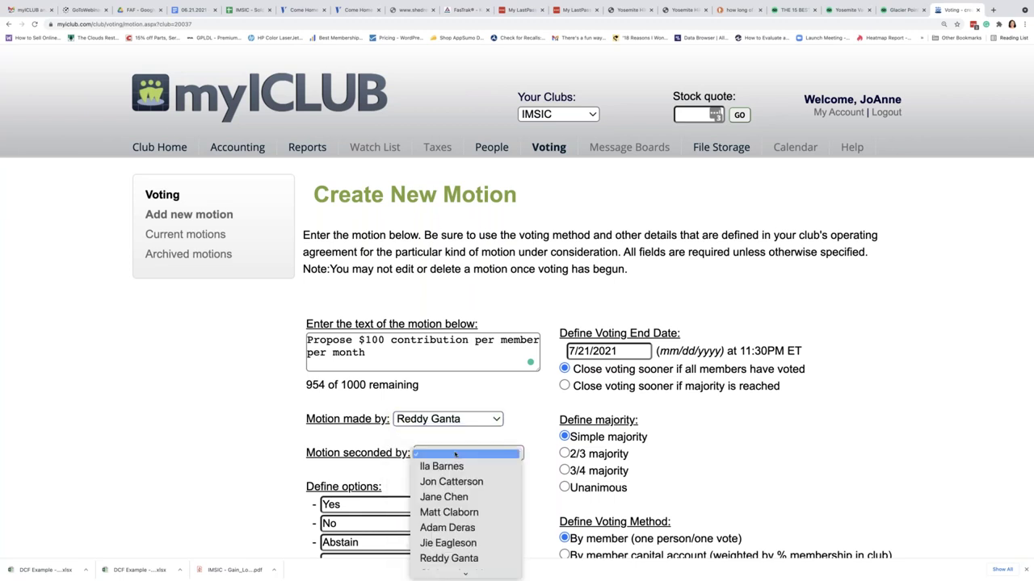
click(466, 496)
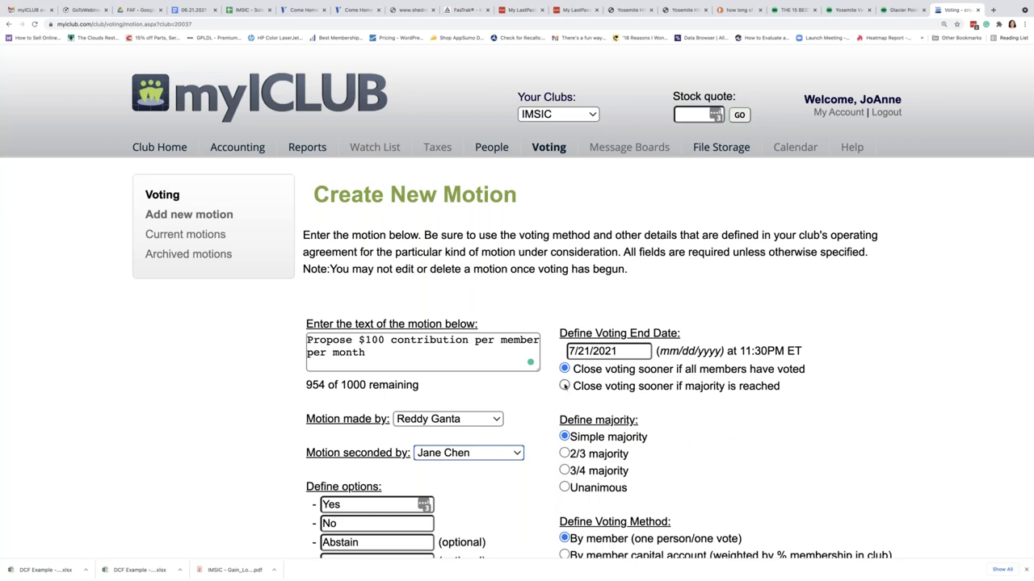
- Set voting to close sooner if majority is reached, and enable notifying members via email when voting has ended
click(564, 386)
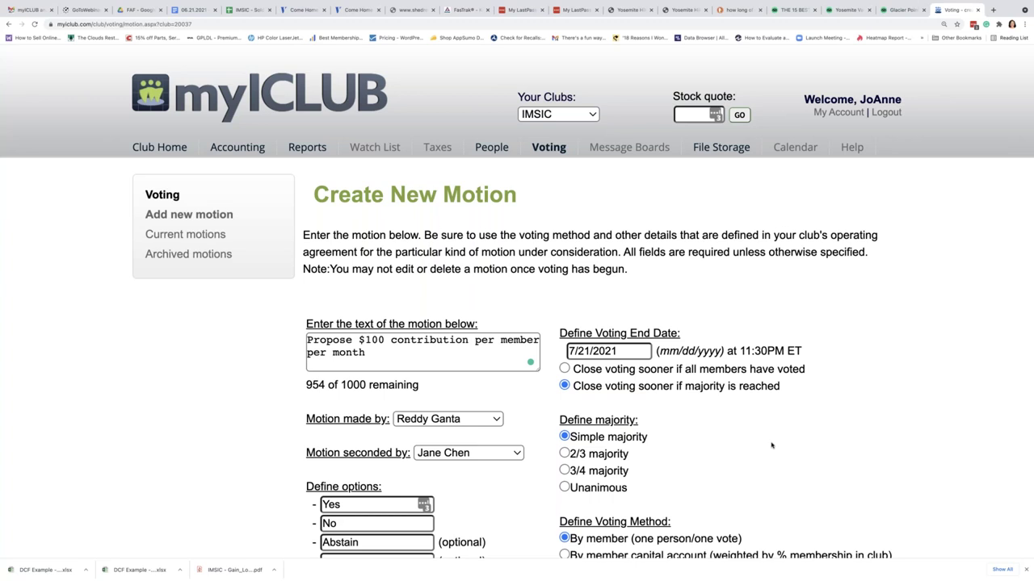
scroll(776, 485, down, 2)
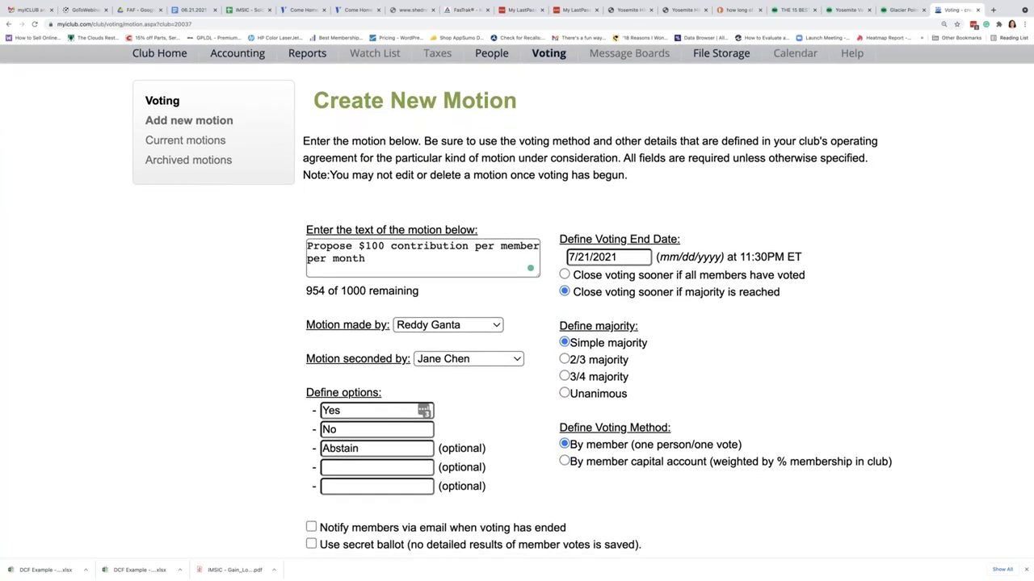
click(311, 527)
- Review the completed motion form, save the motion and notify members, and look over the Current Motions page
scroll(558, 544, down, 2)
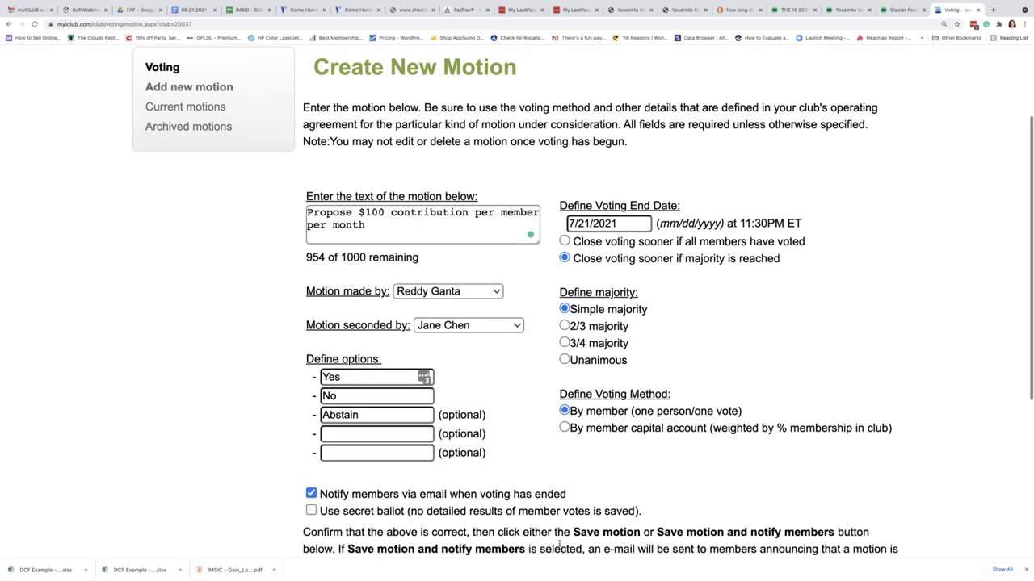
scroll(558, 544, down, 2)
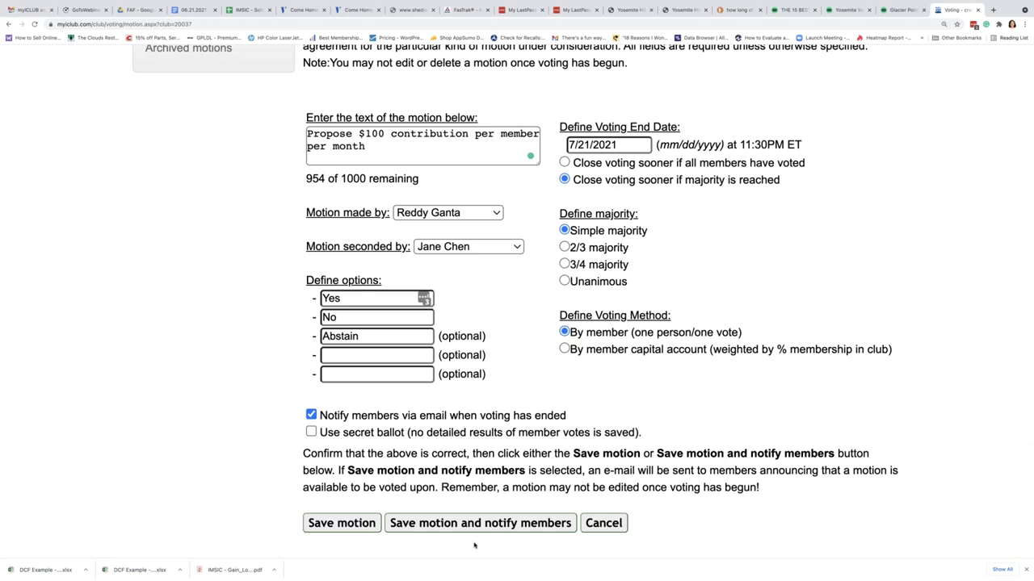
scroll(474, 545, up, 3)
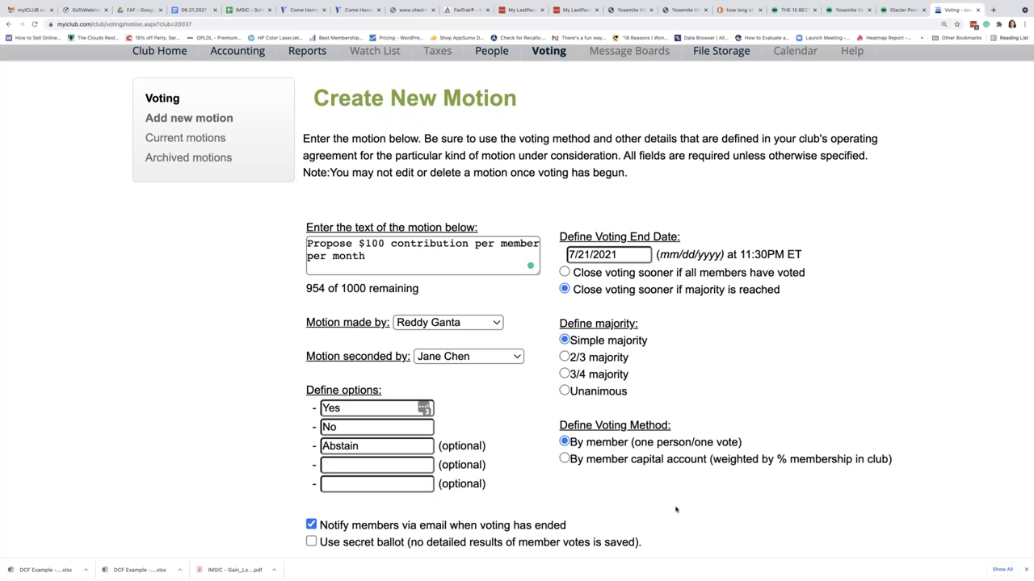
scroll(676, 510, down, 5)
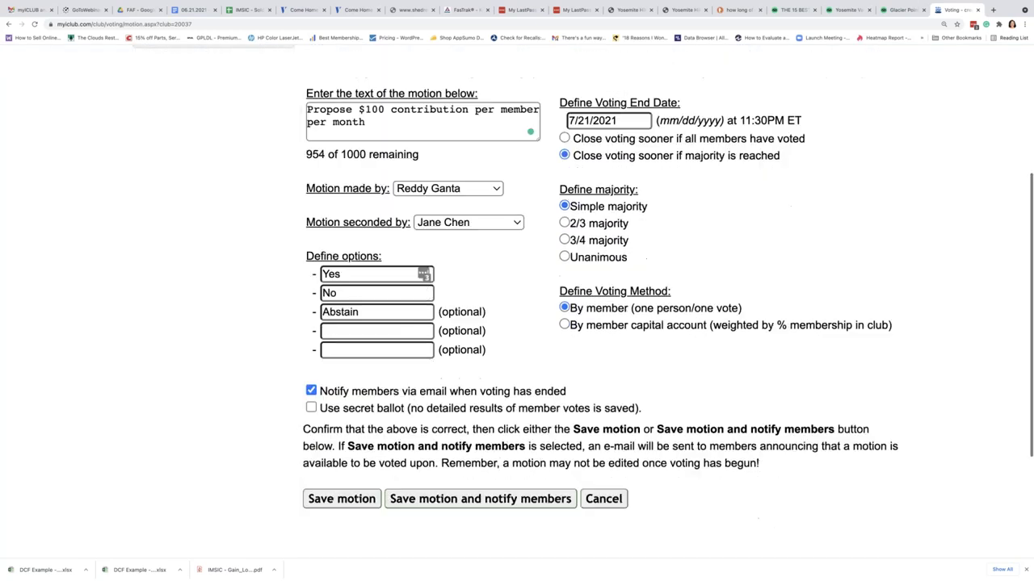
click(511, 448)
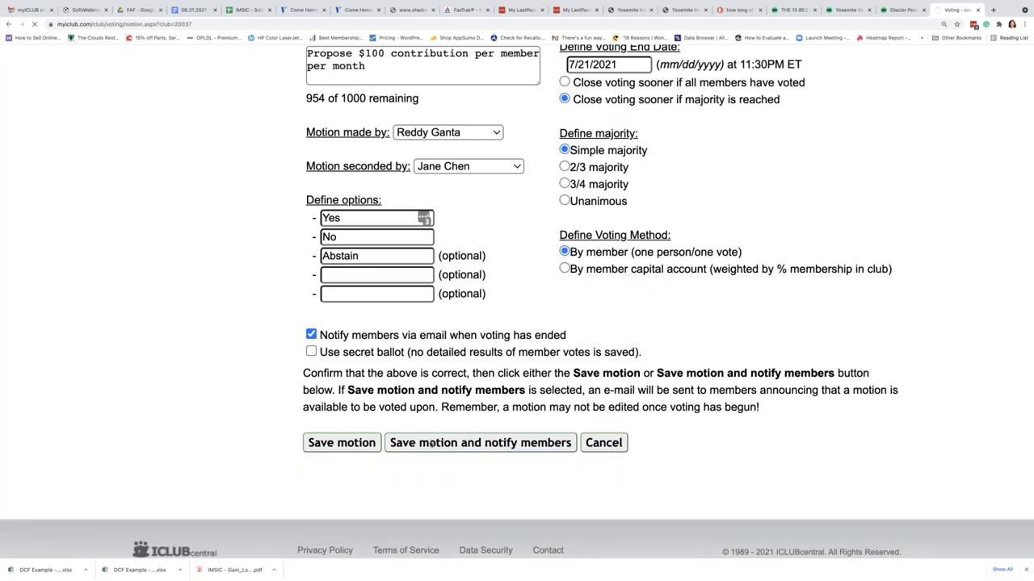
scroll(517, 301, up, 5)
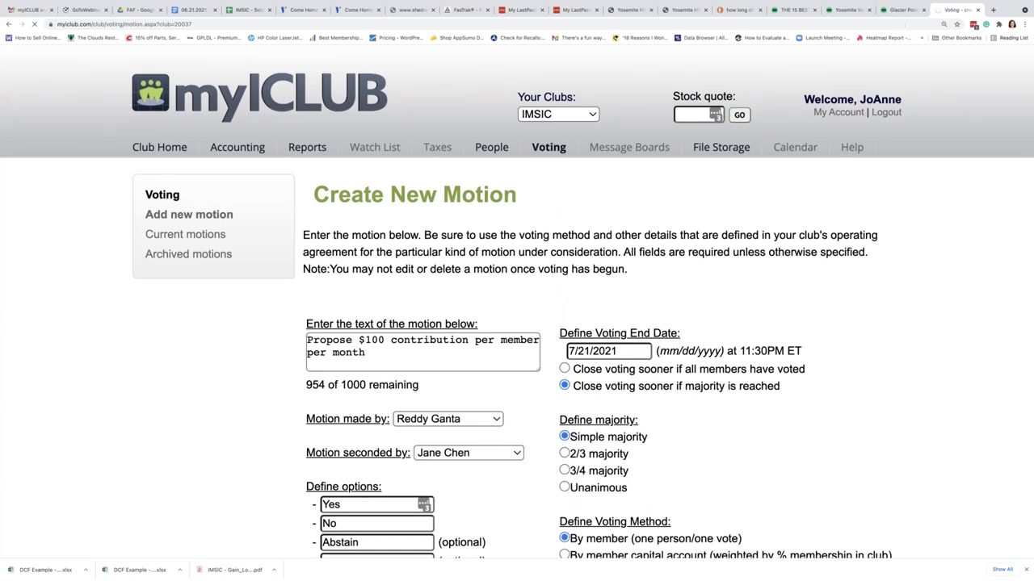
scroll(702, 248, down, 1)
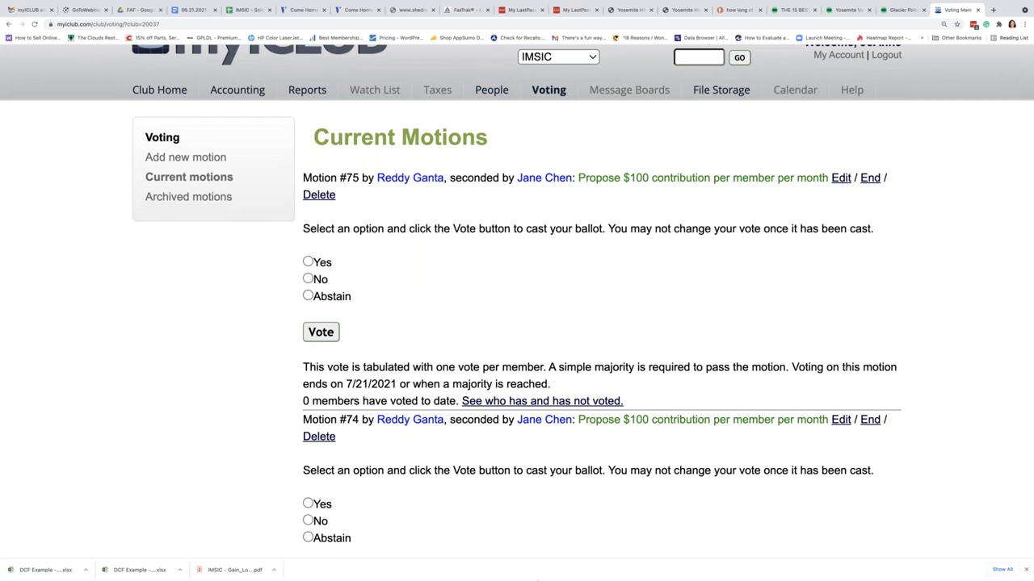
mouse_move(539, 575)
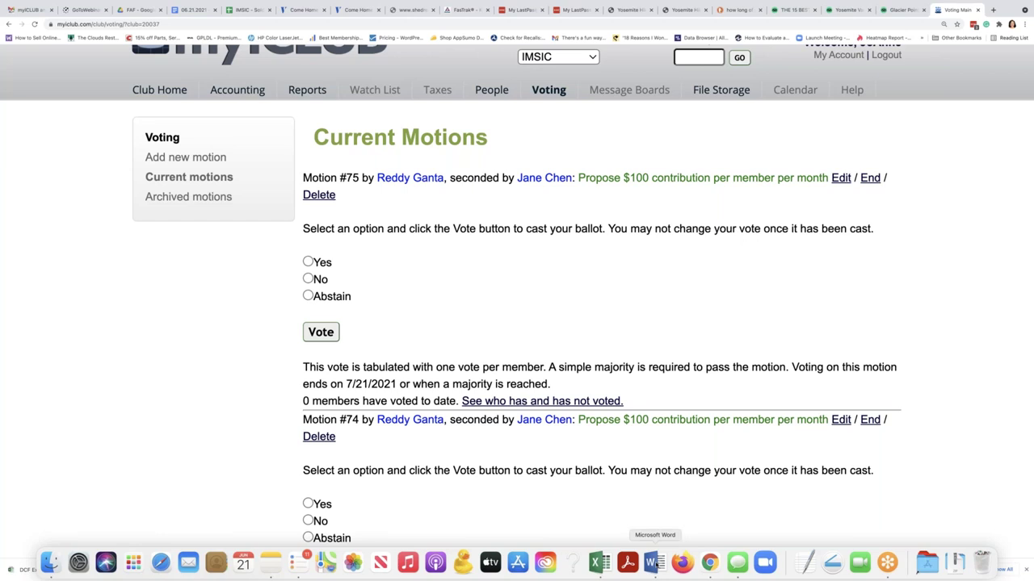
scroll(739, 426, down, 1)
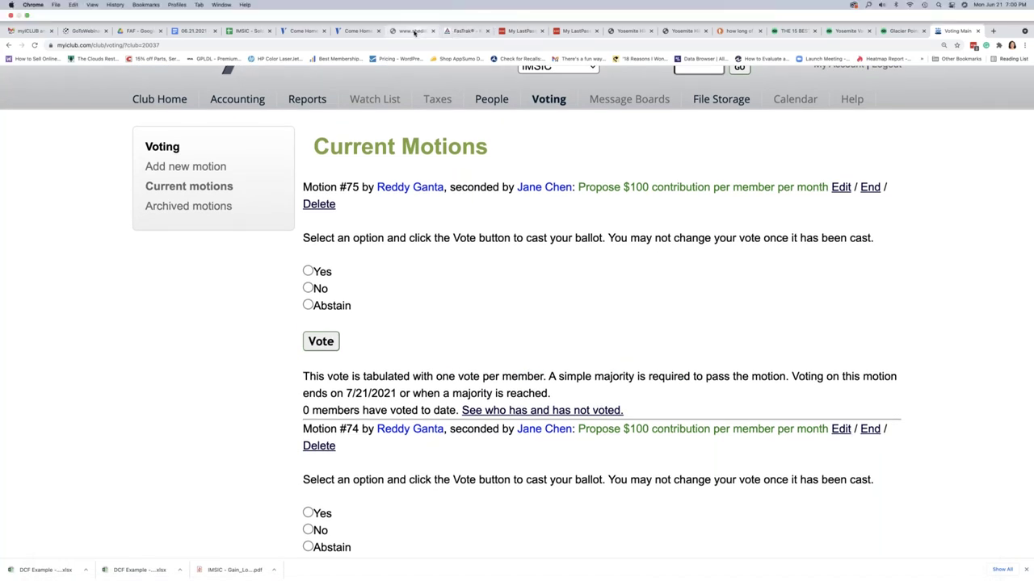
- Load betterinvesting.org in the tab showing the Yosemite hikes page and log in to the member account
click(417, 31)
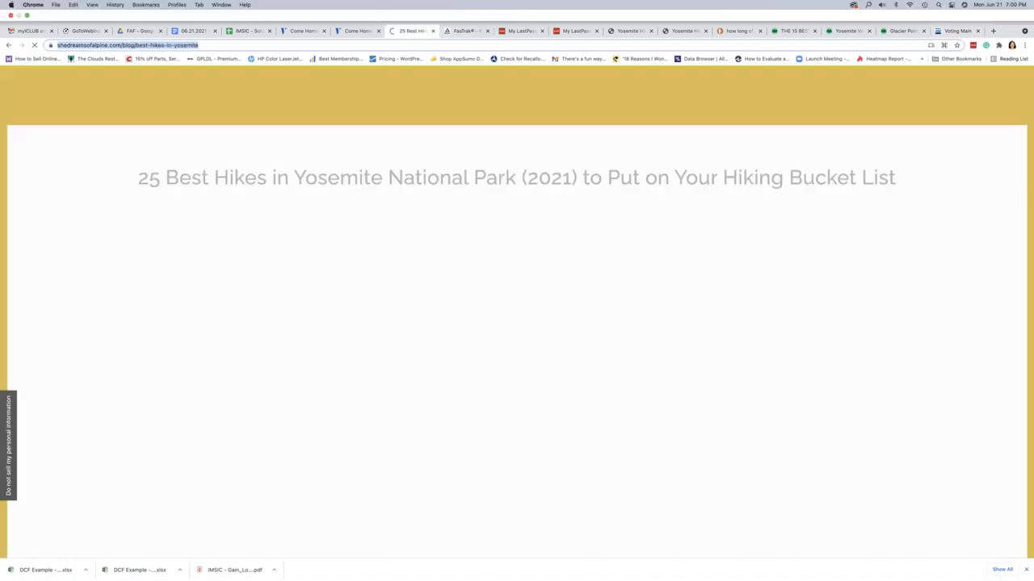
text(betterinv)
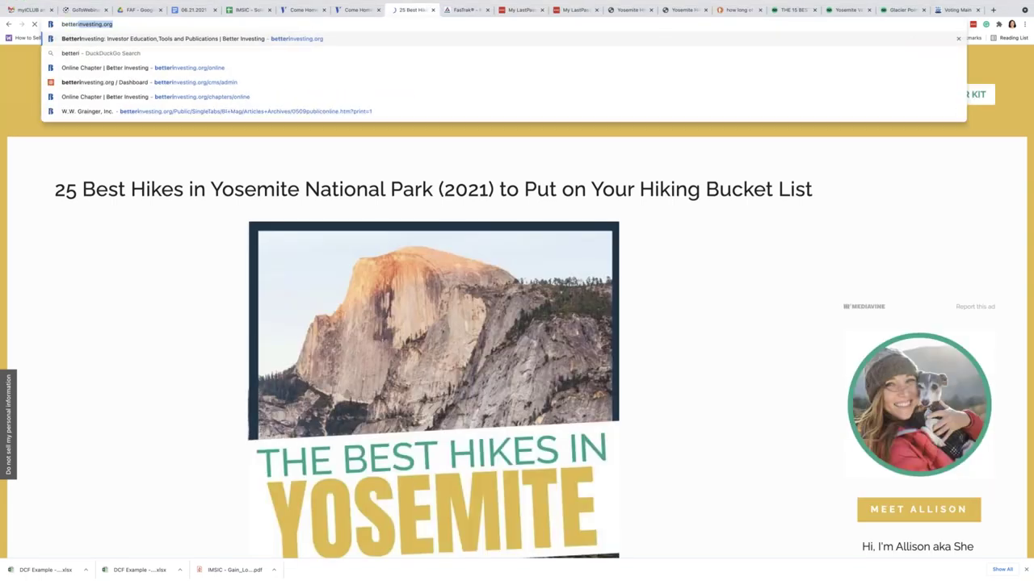
text(esting.org/)
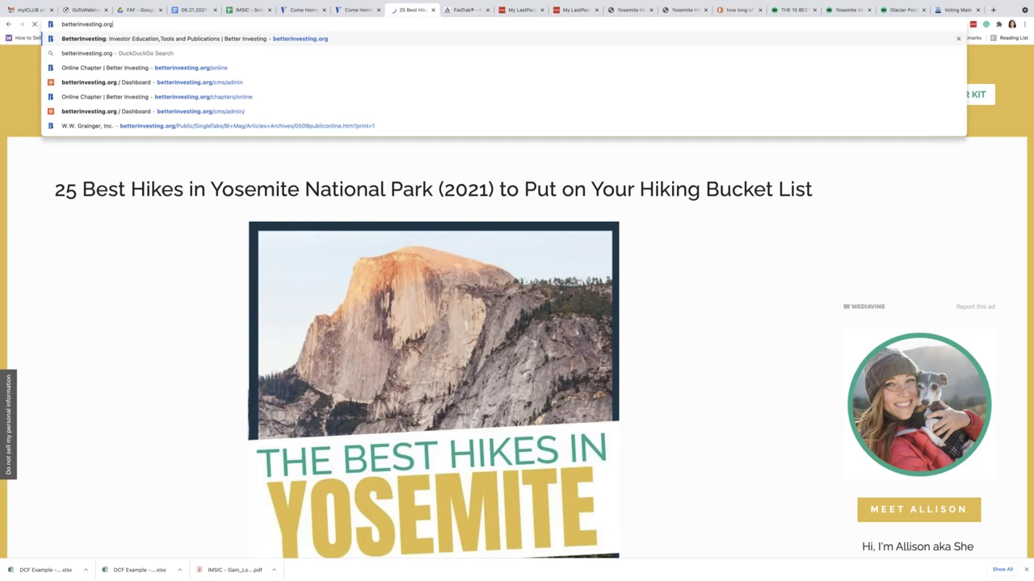
key(Return)
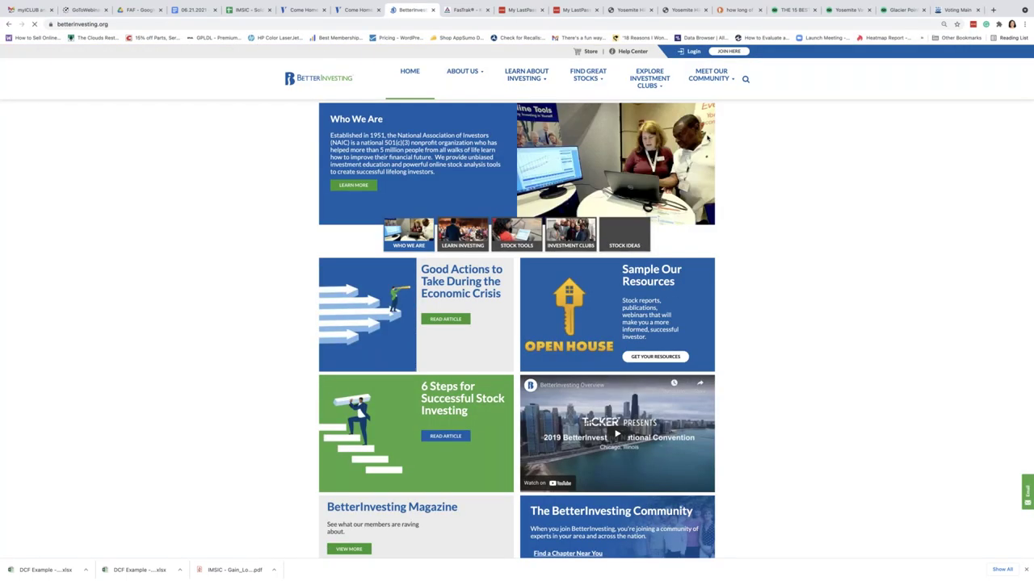
click(691, 51)
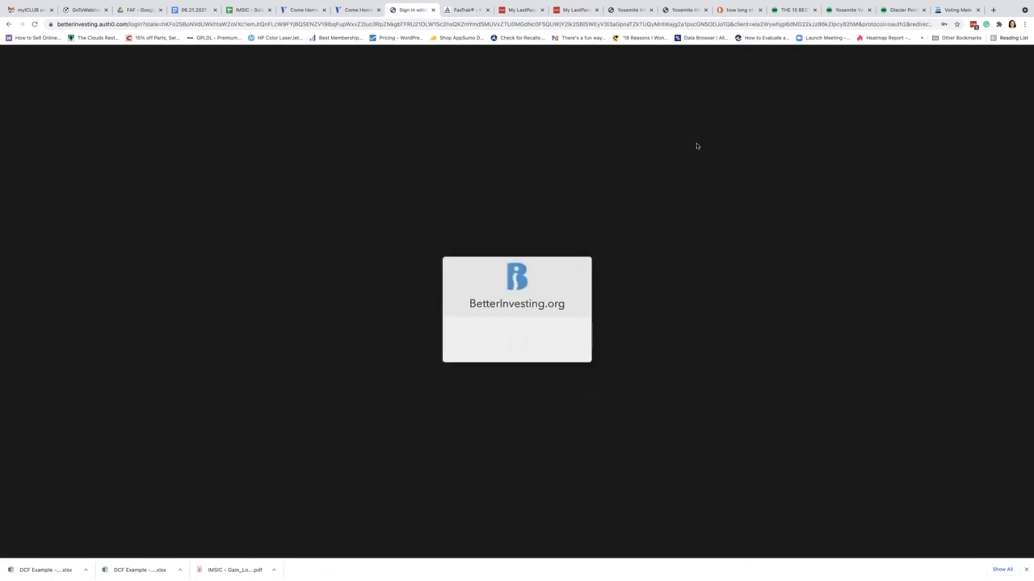
key(Return)
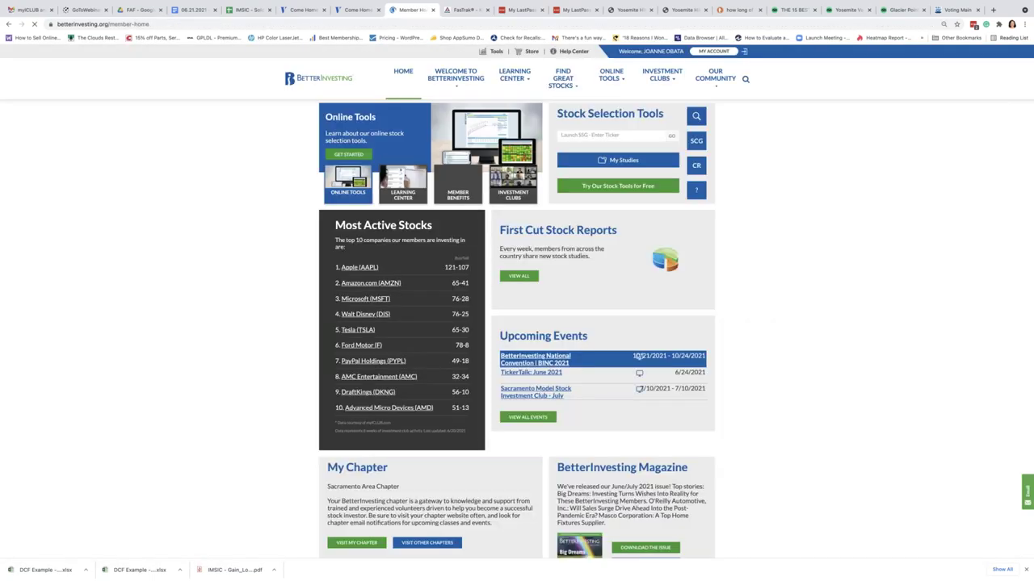
- Open My Studies and import the TK6 file FAF_13765758_061321.itk from the Desktop
click(620, 160)
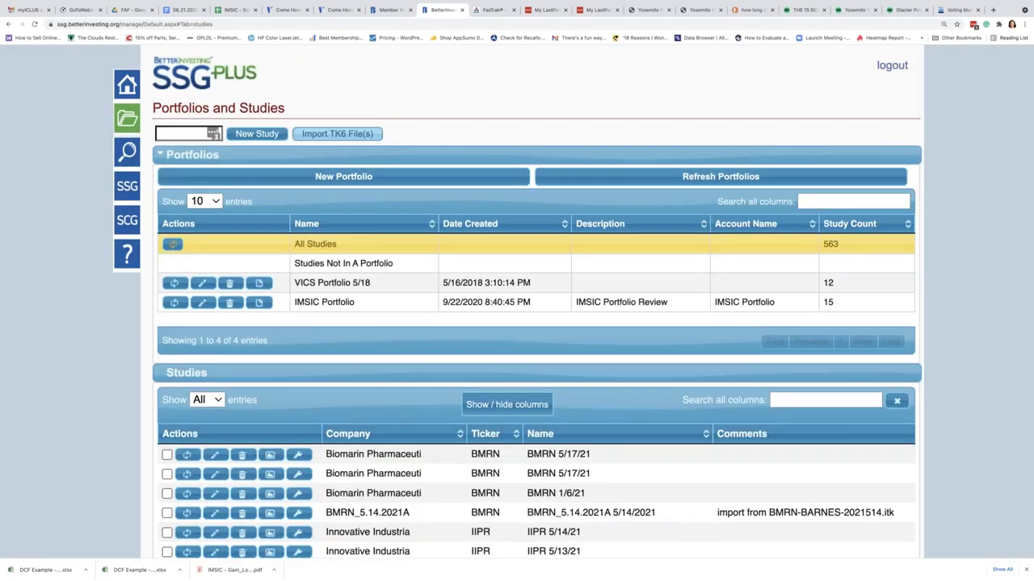
click(342, 134)
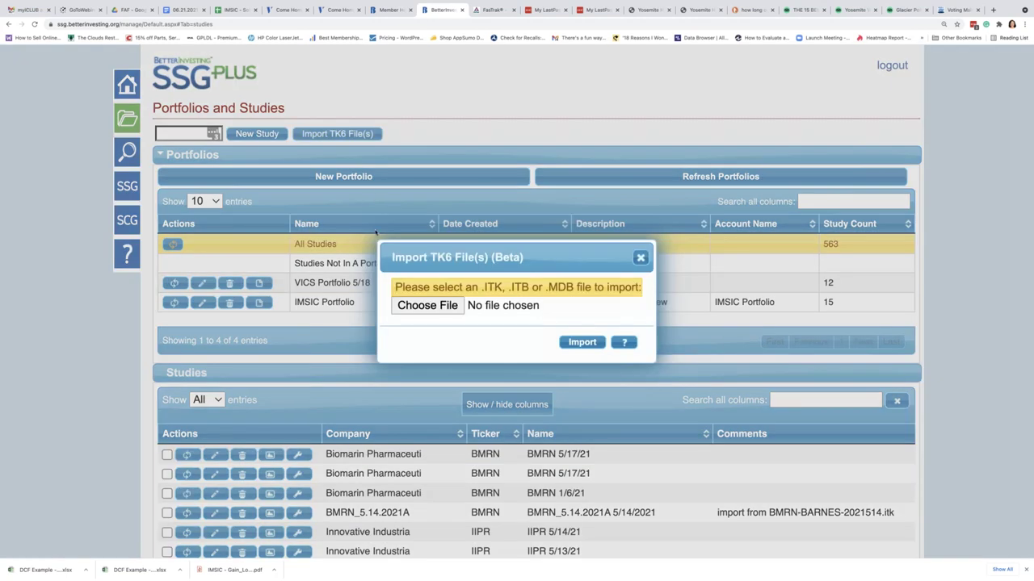
click(428, 307)
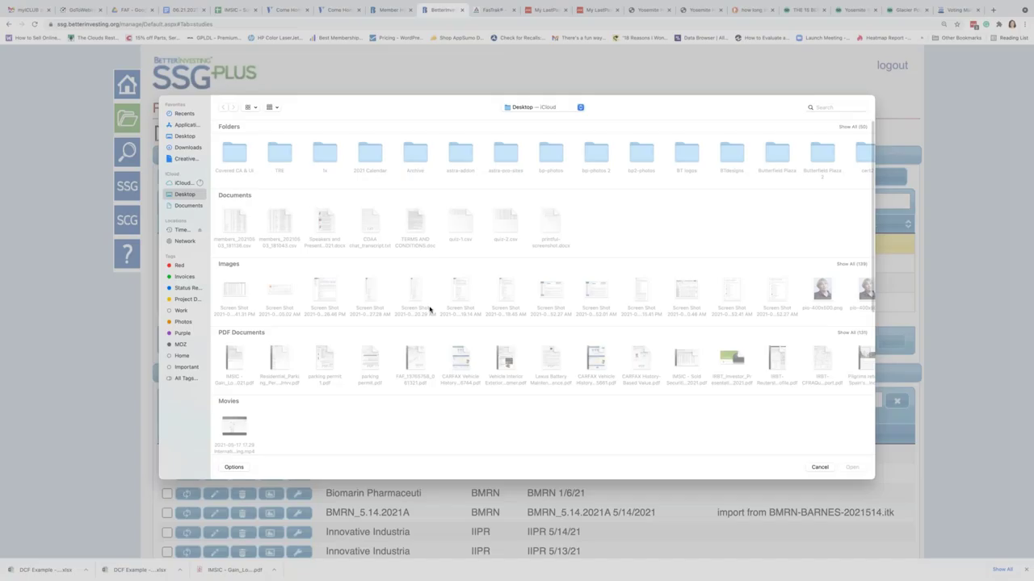
scroll(379, 298, down, 8)
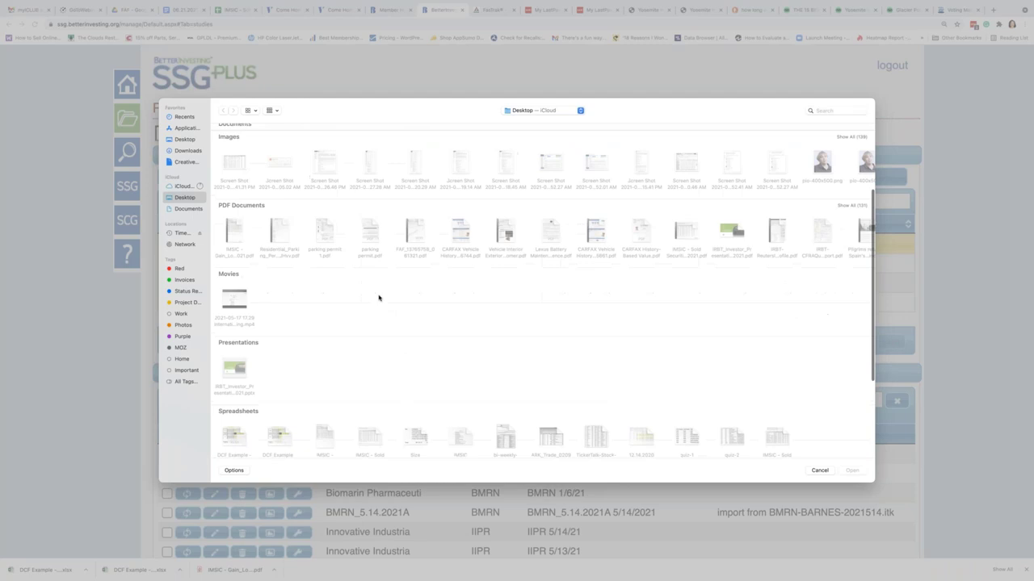
scroll(379, 296, down, 1)
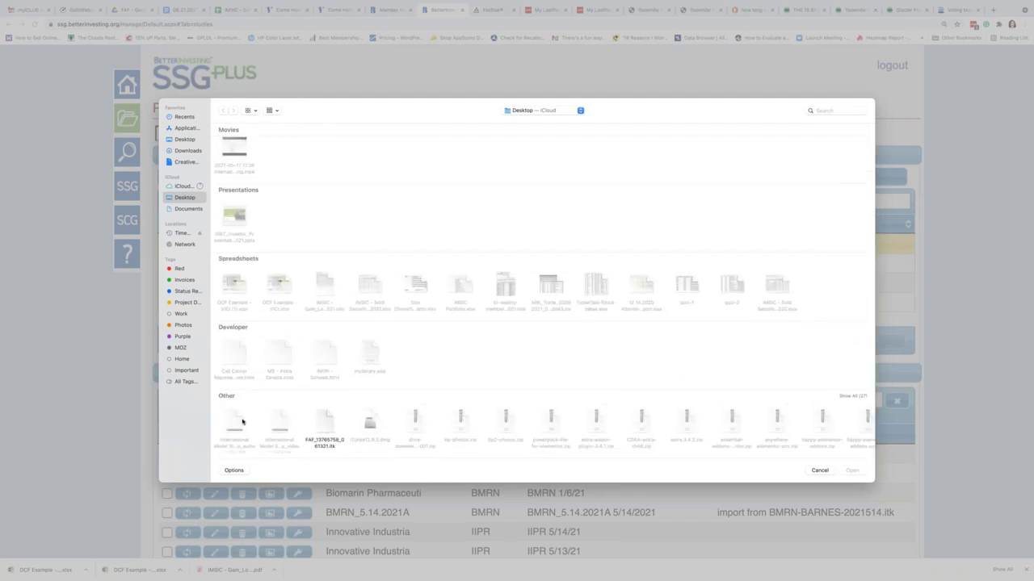
click(319, 426)
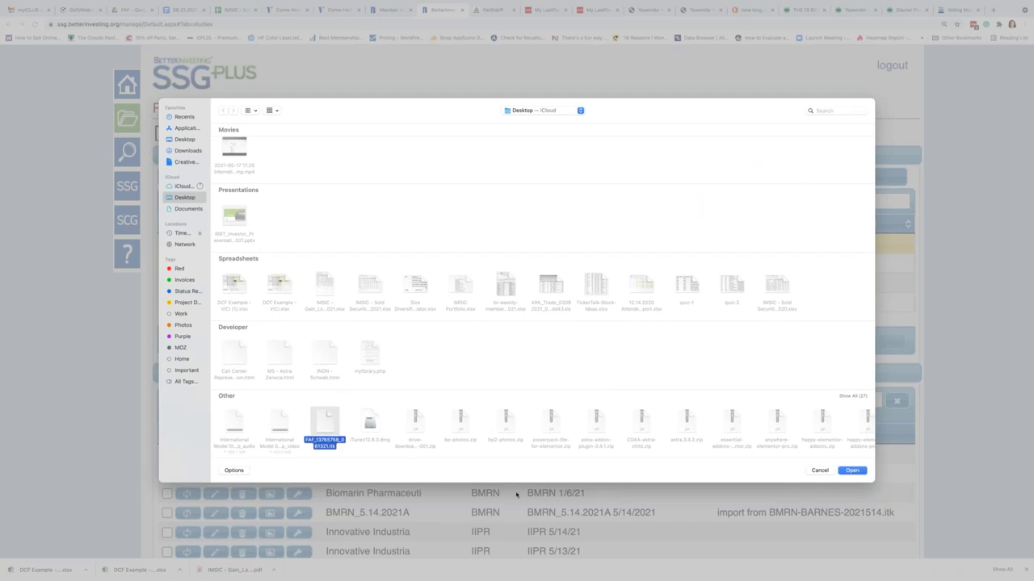
click(852, 471)
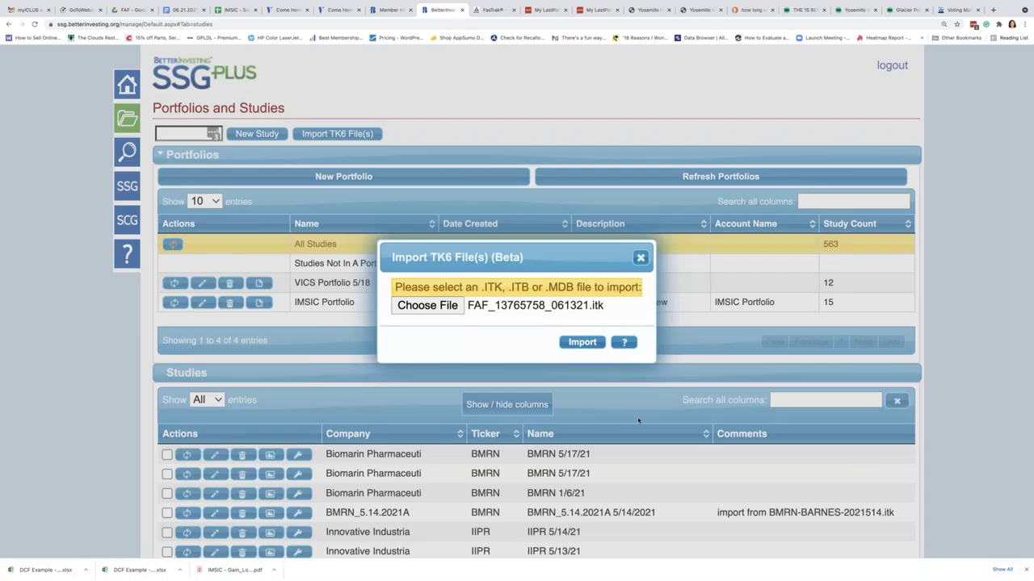
click(580, 342)
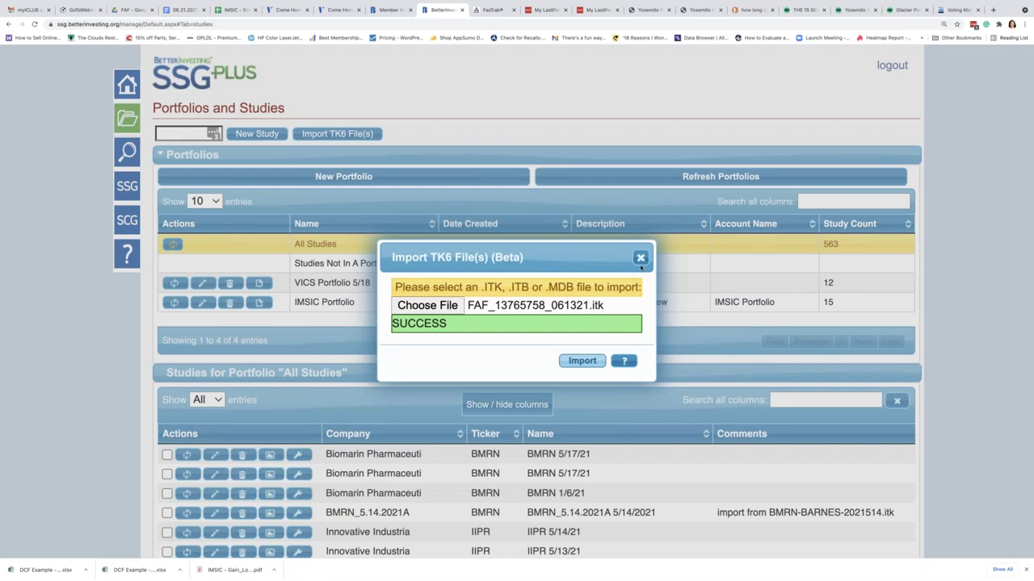
- Dismiss the TK6 import dialog and open the imported First American Financial (FAF) study from the All Studies list
click(587, 362)
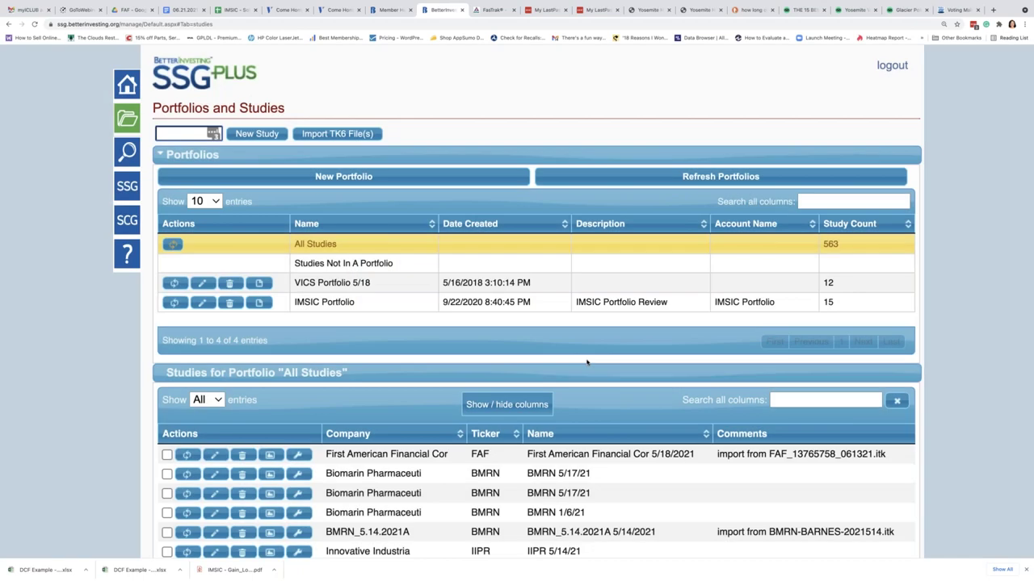
scroll(587, 362, down, 3)
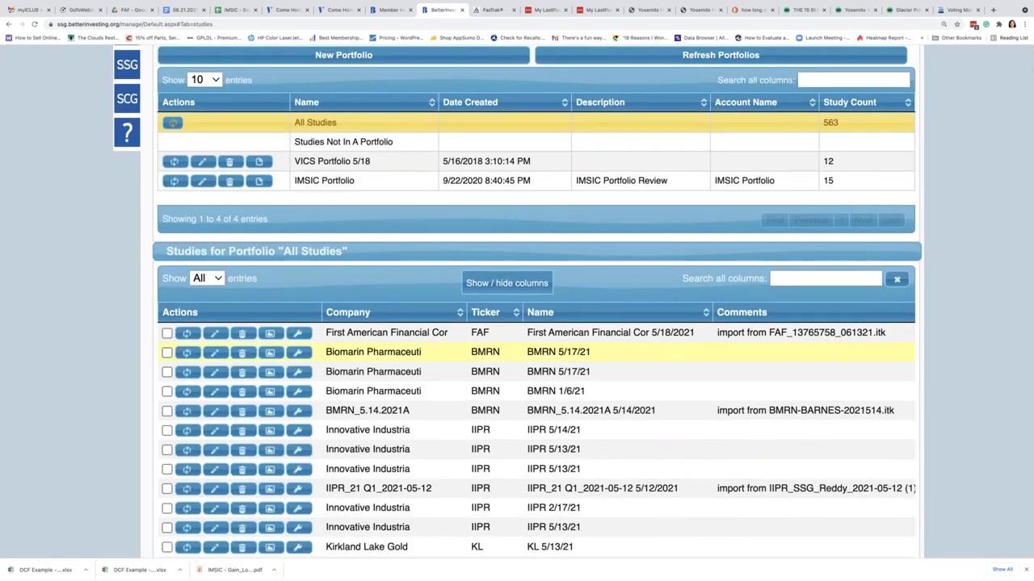
scroll(587, 362, down, 2)
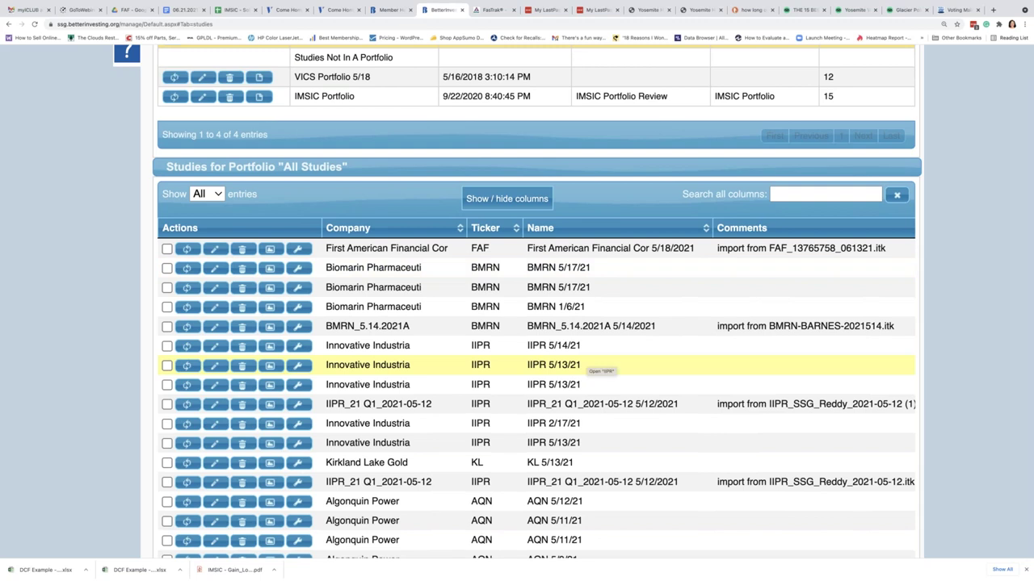
click(401, 250)
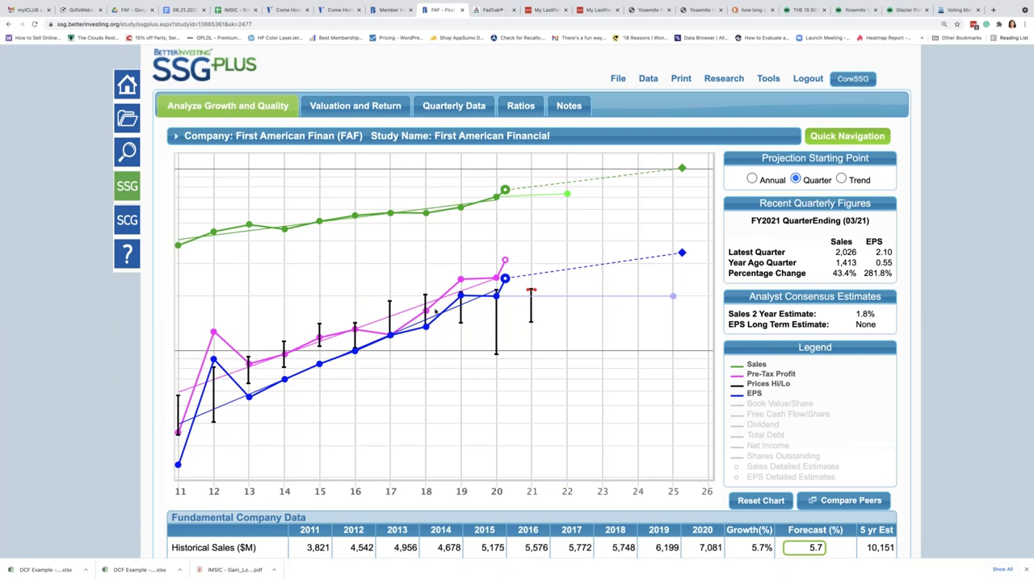
- Switch to the 06.21.2021 - VICS Meeting Agenda document in Google Docs and check the current time against the agenda
click(191, 10)
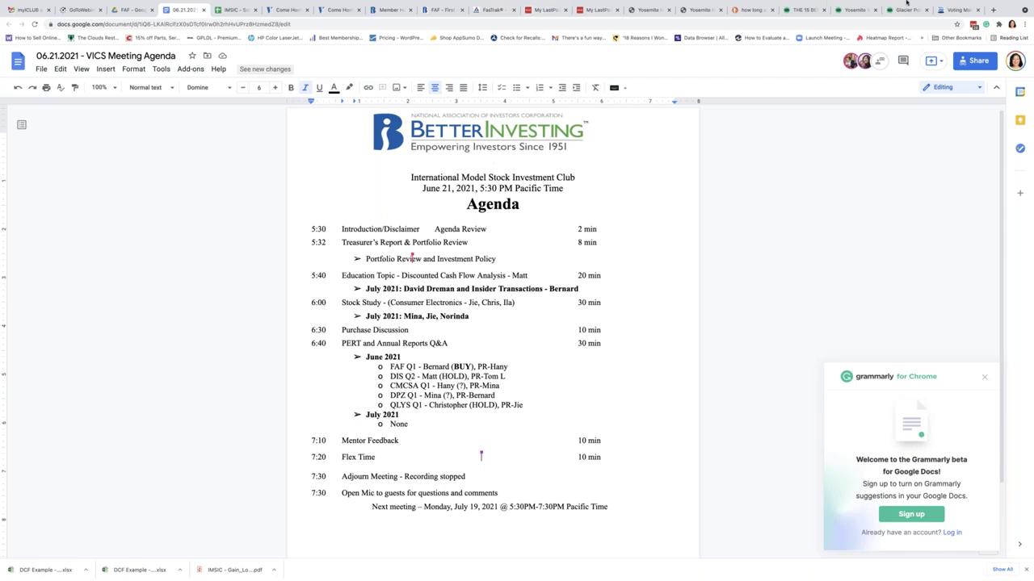
mouse_move(907, 3)
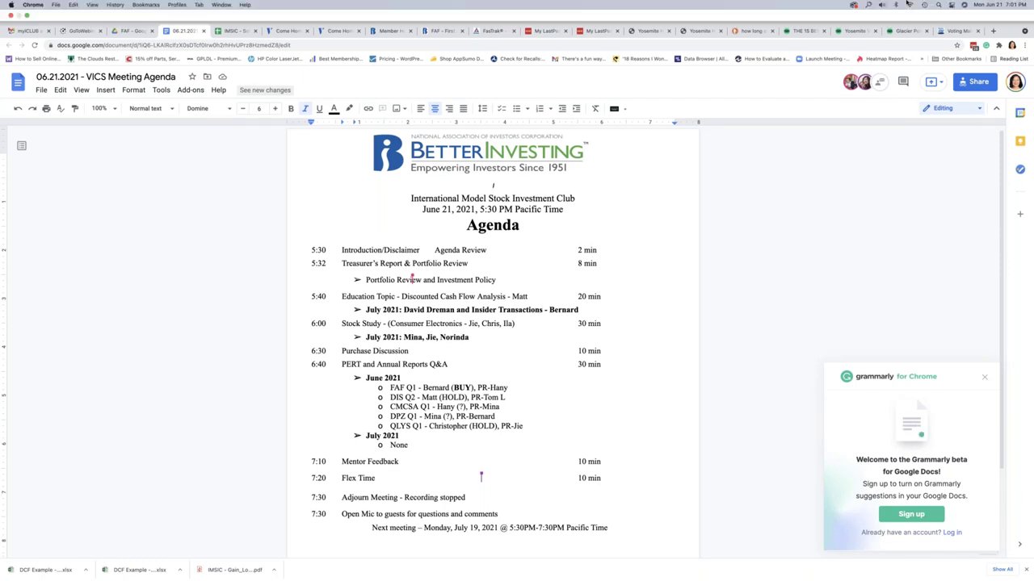